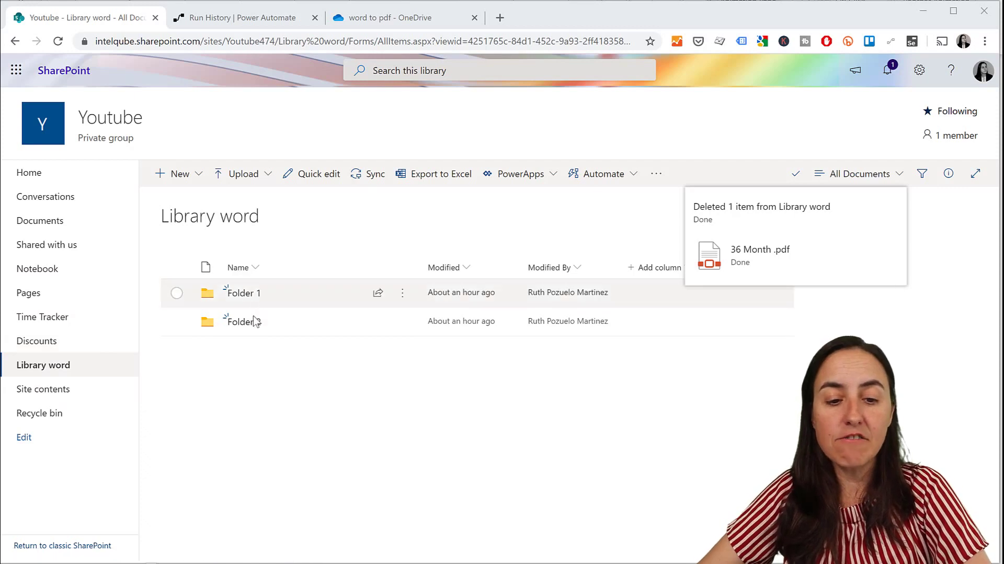
Step: Check the contents of Folder 2 and Folder 1 in Library word, returning to the library root
click(240, 327)
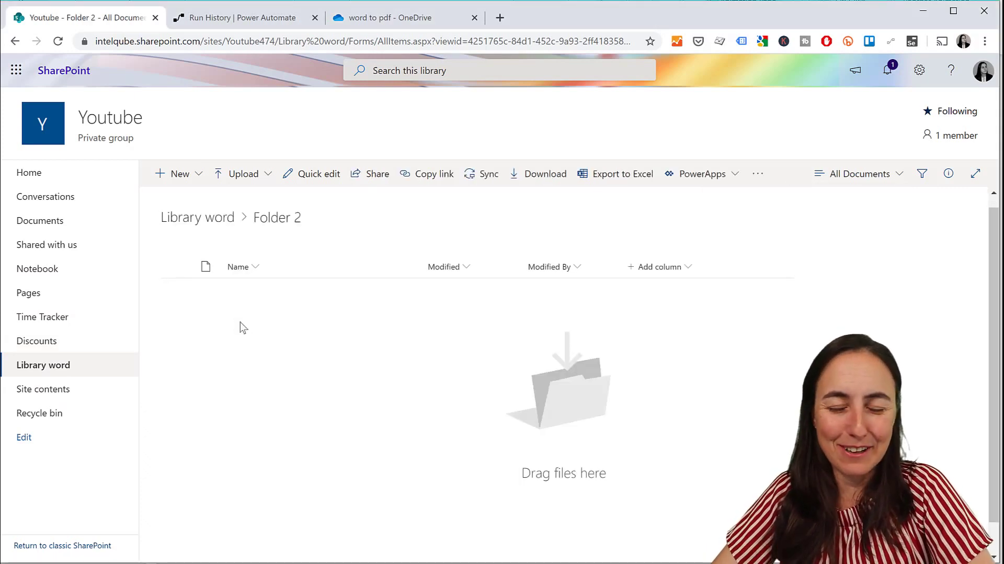
click(214, 217)
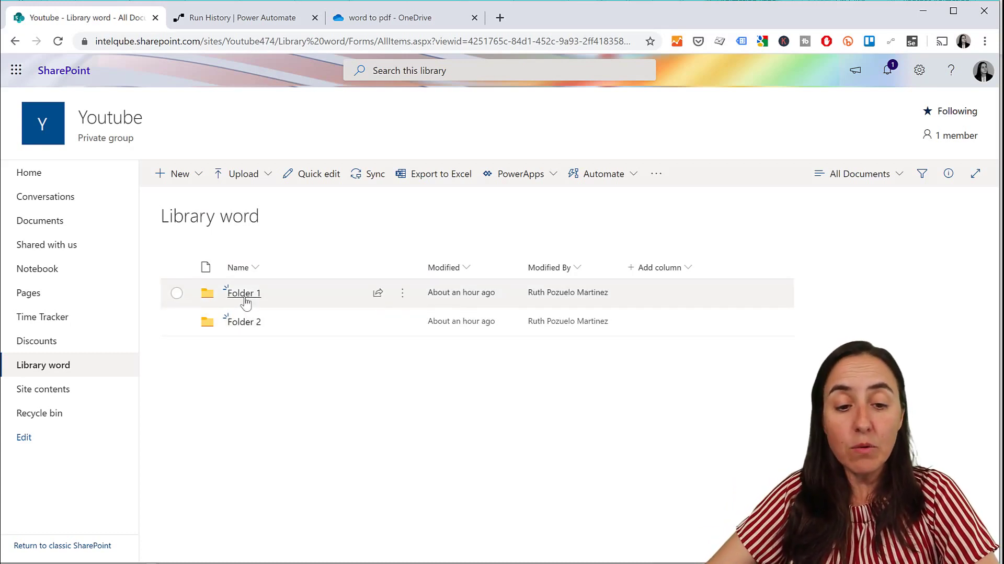
click(243, 293)
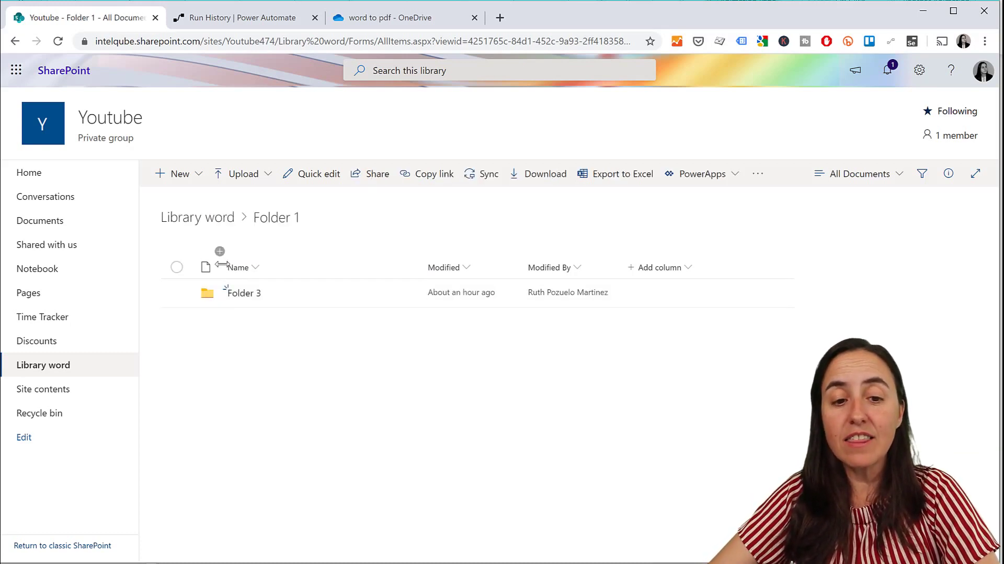
click(206, 217)
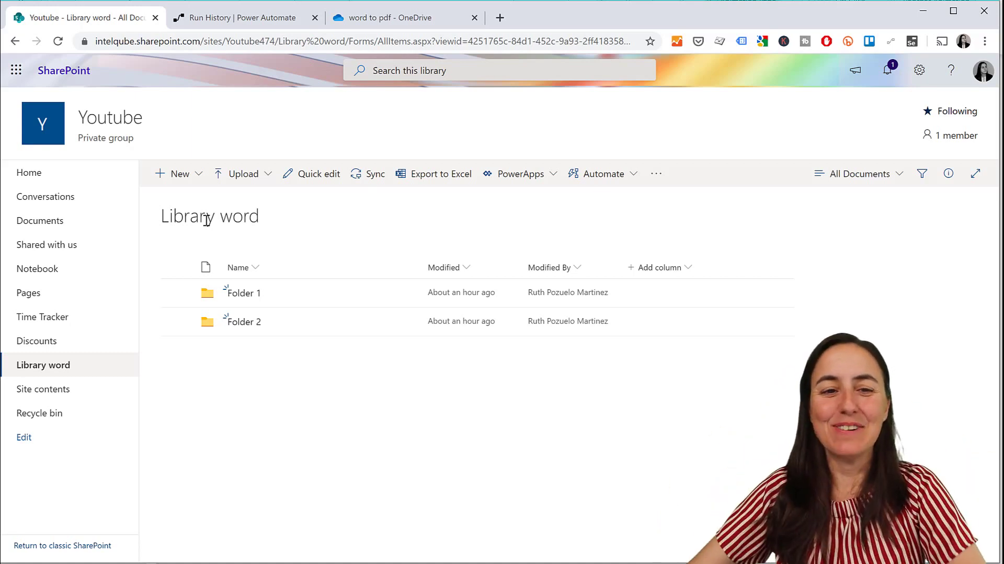
Step: In Power Automate, search for "convert word" and start a flow from the template "Convert Word files in OneDrive (Business) to PDF and store in SharePoint"
click(245, 20)
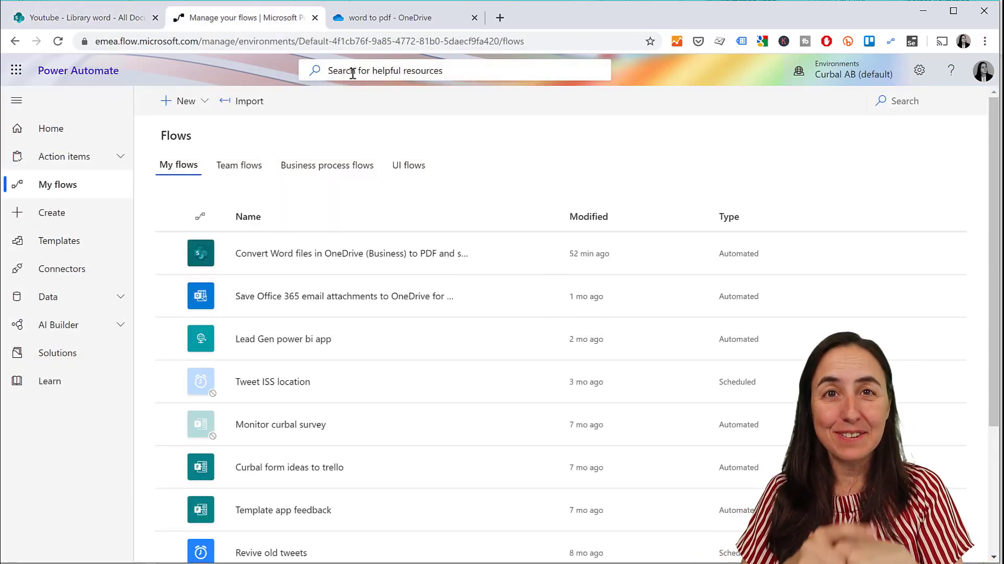
click(352, 73)
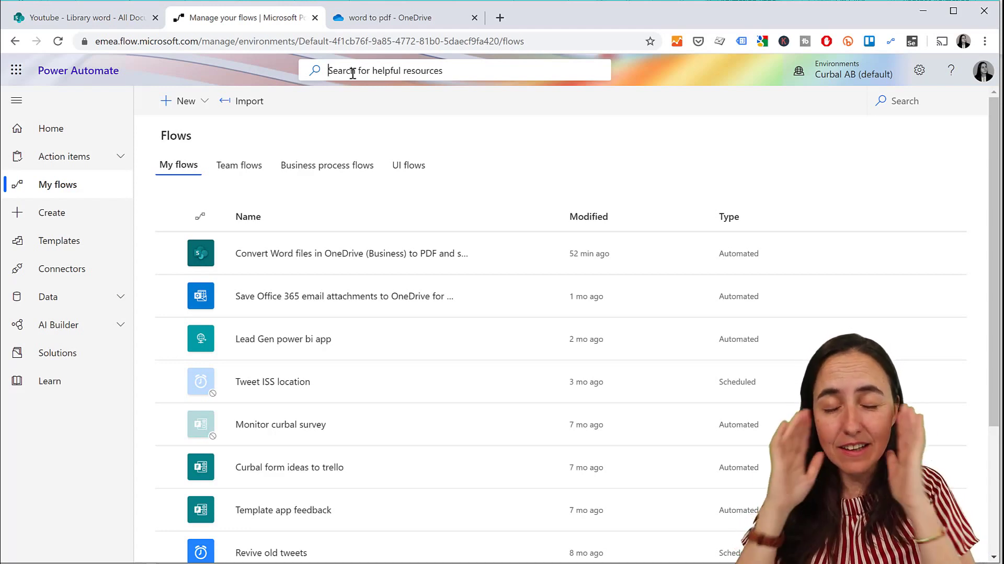
text(conver)
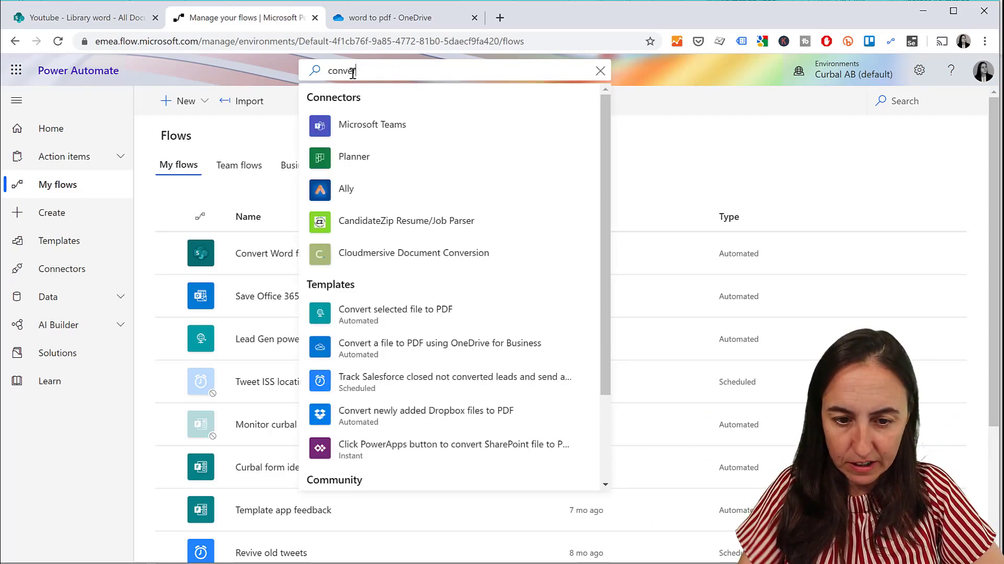
text(t word)
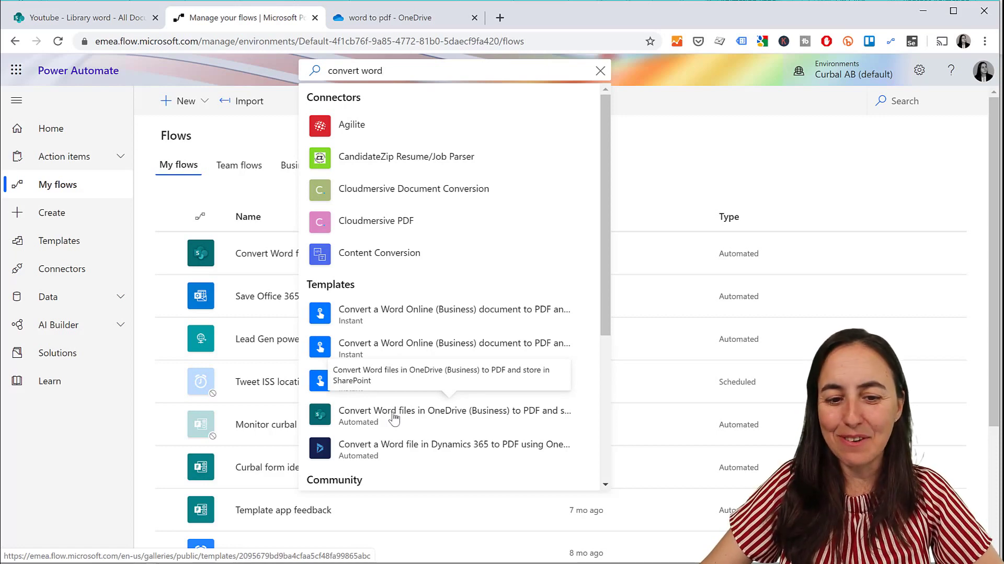
click(393, 416)
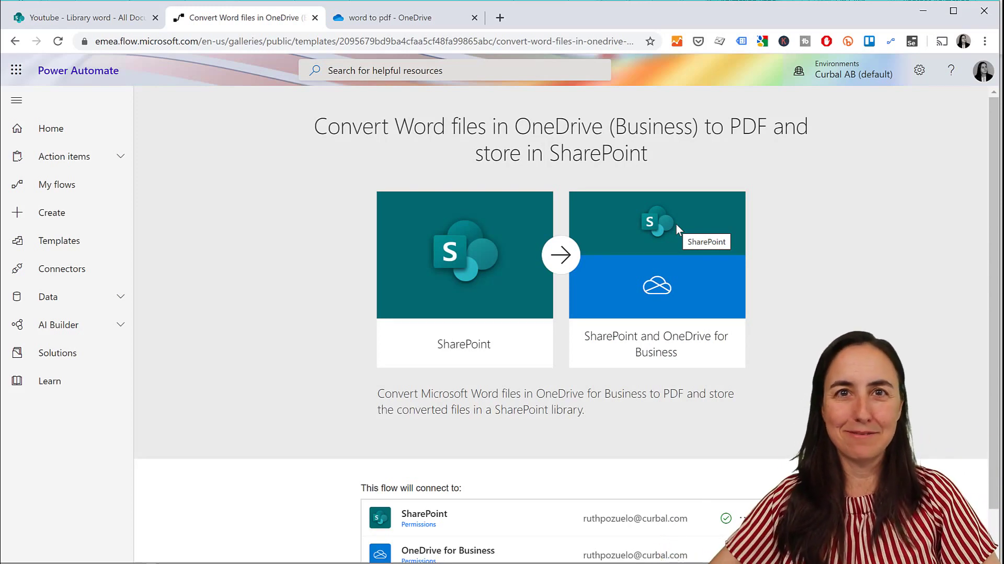
scroll(627, 298, down, 1)
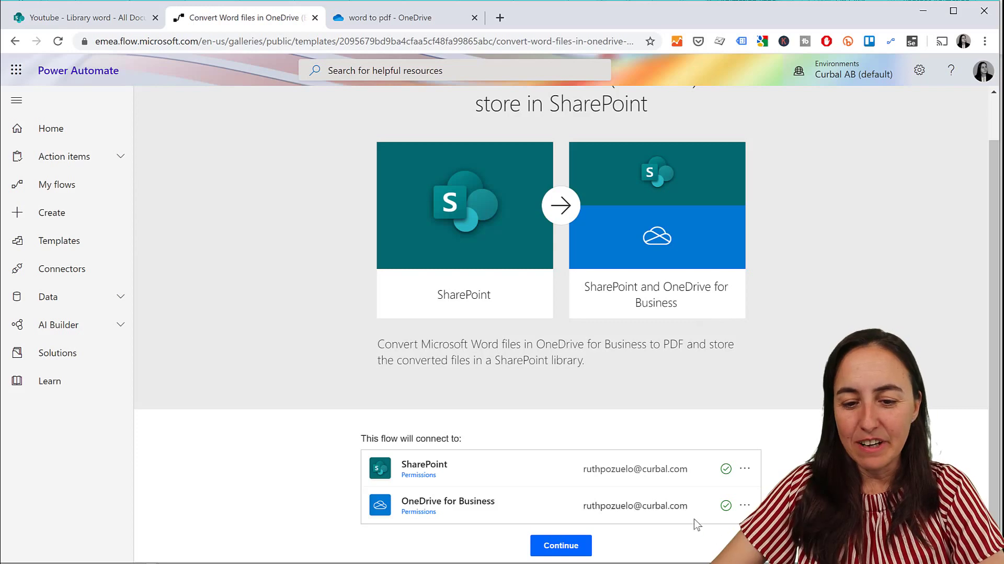
click(590, 550)
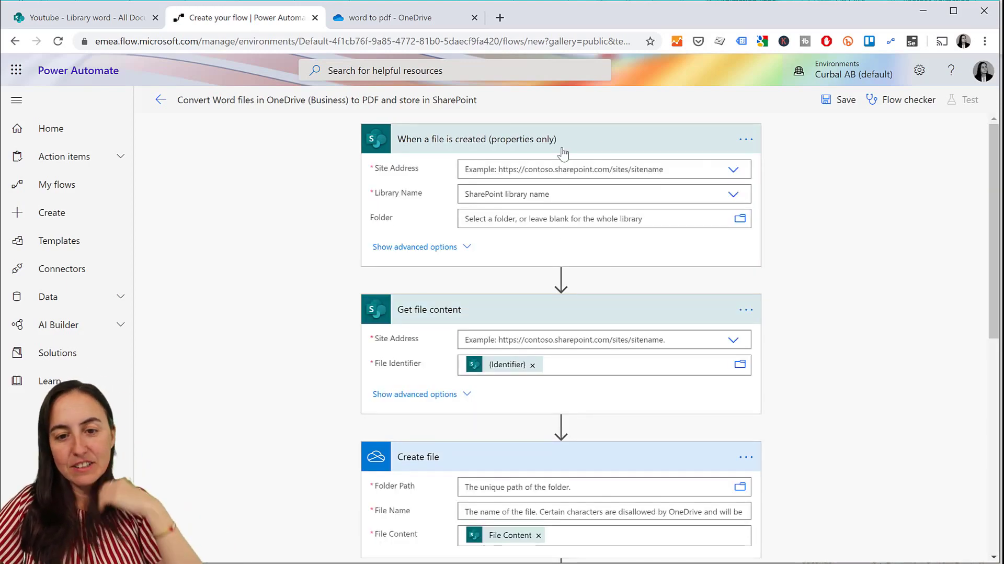
Step: Set the file-created trigger's site address to the Youtube site and its library name to Library word
click(738, 171)
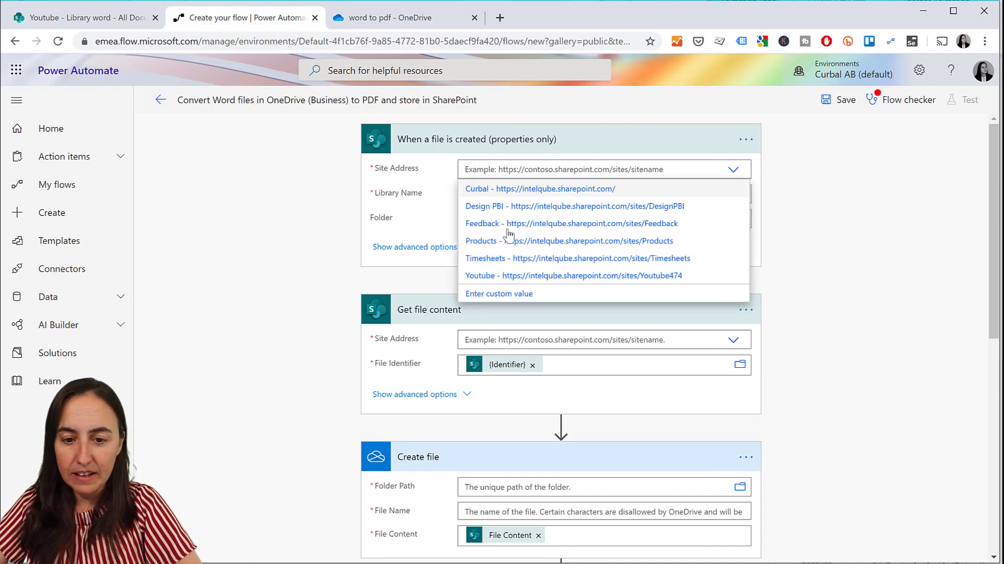
click(524, 277)
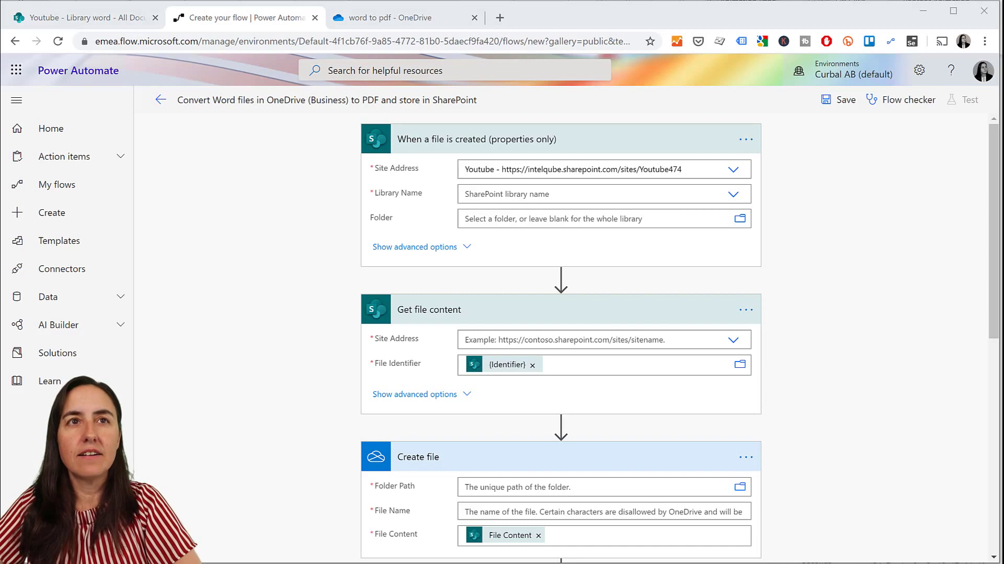
click(734, 195)
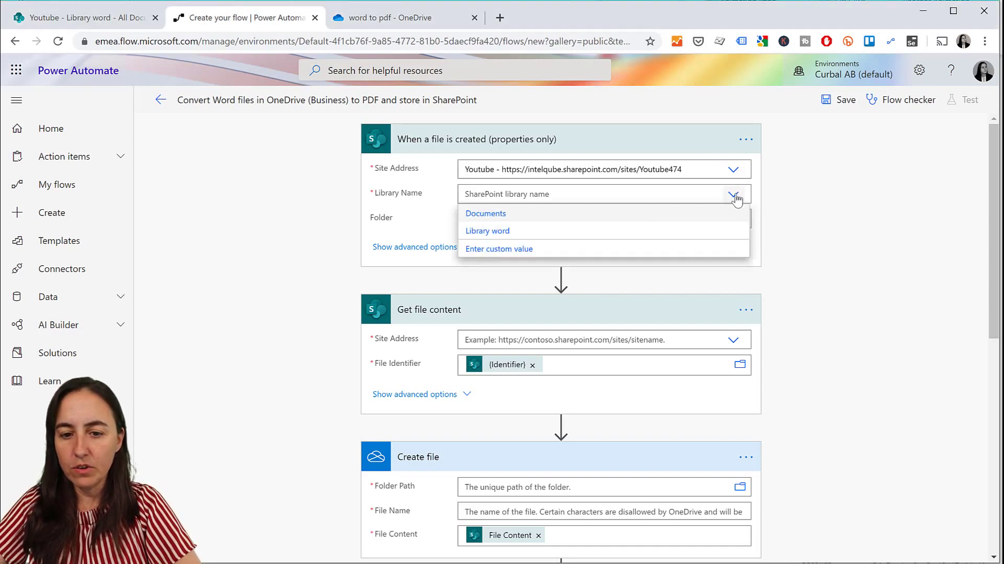
click(494, 234)
click(63, 20)
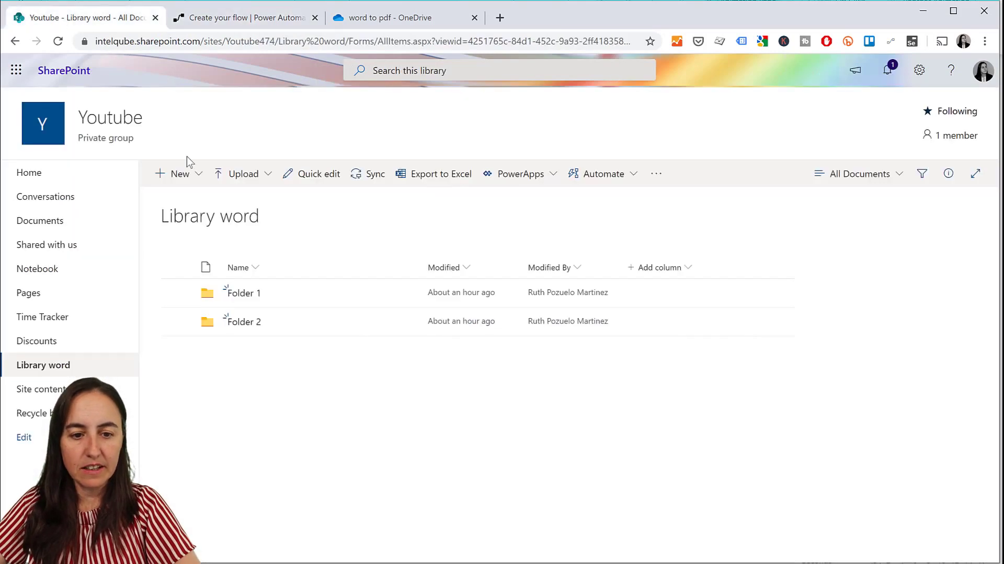
click(255, 19)
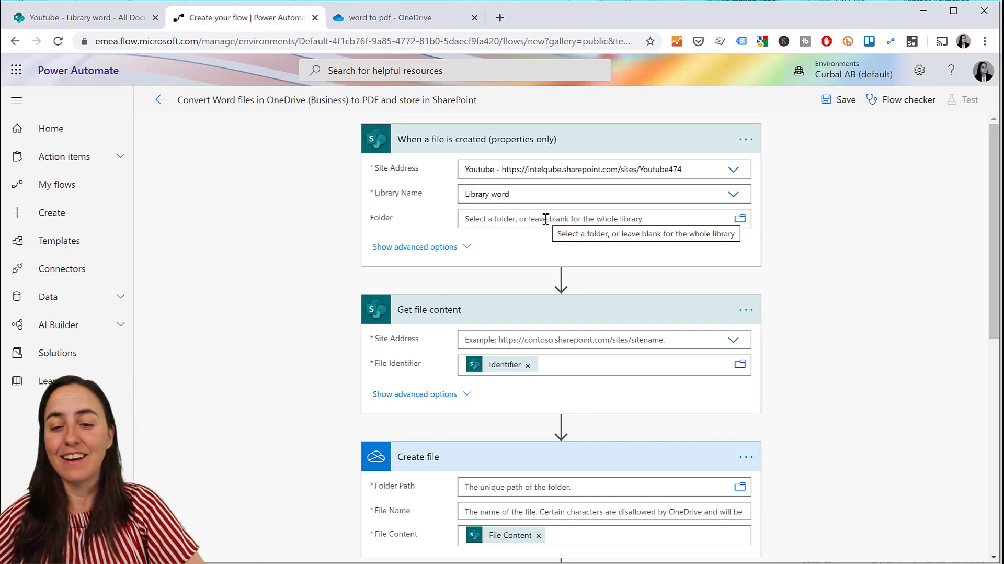
Step: Review the template's actions following the trigger, from Get file content through Create file, Convert file and Create PDF file to Delete file
mouse_move(563, 279)
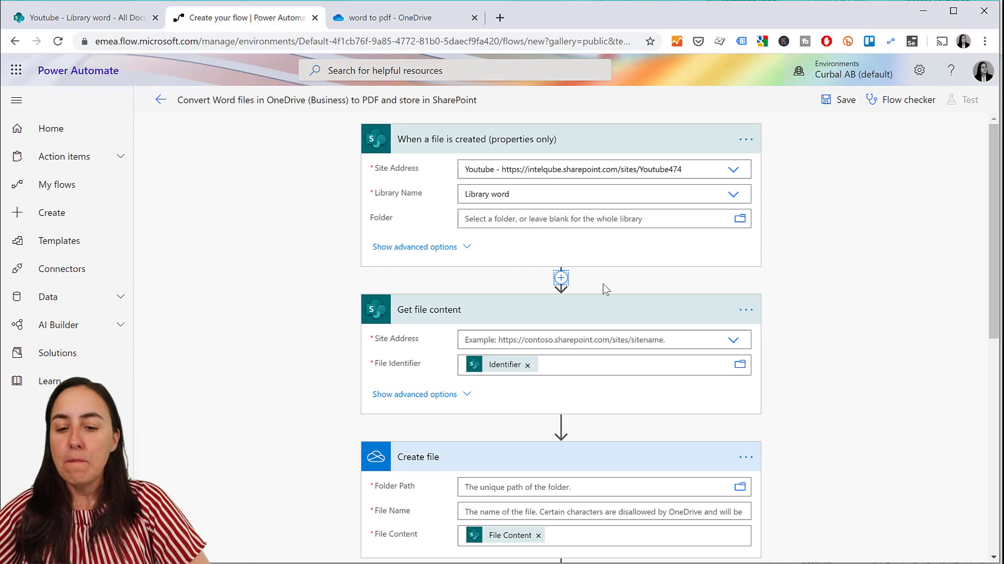
scroll(604, 284, down, 9)
scroll(648, 293, up, 9)
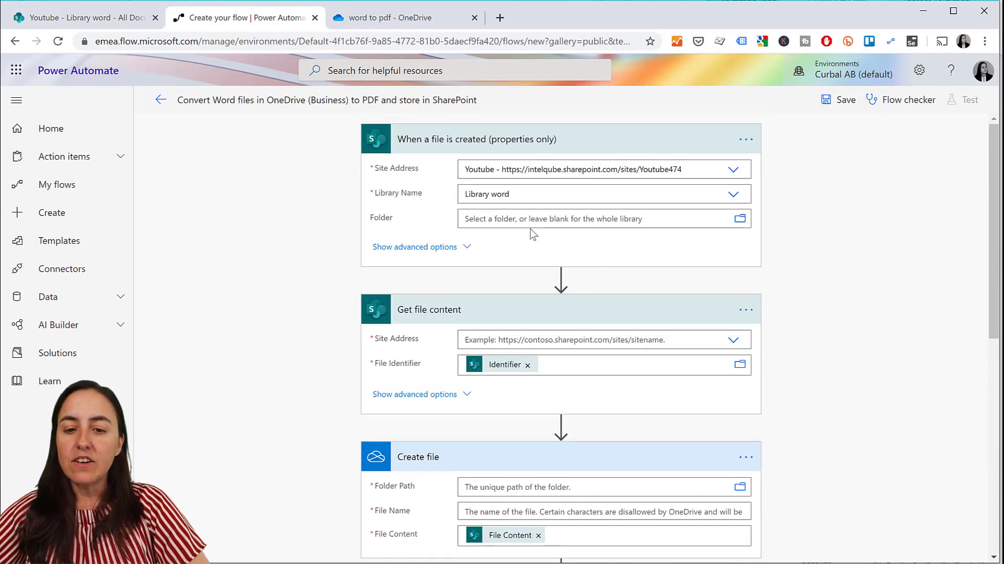
scroll(549, 230, down, 1)
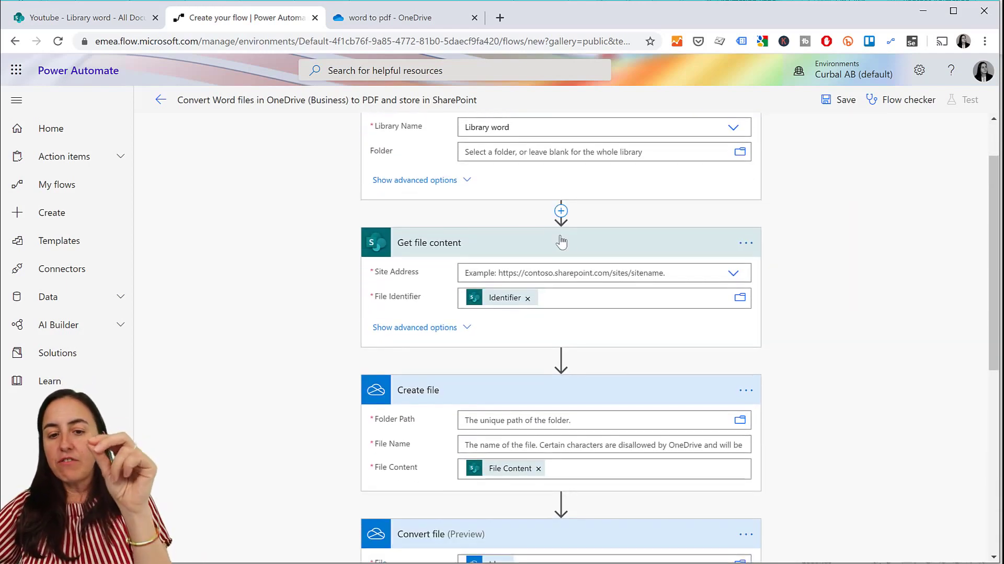
scroll(599, 303, down, 3)
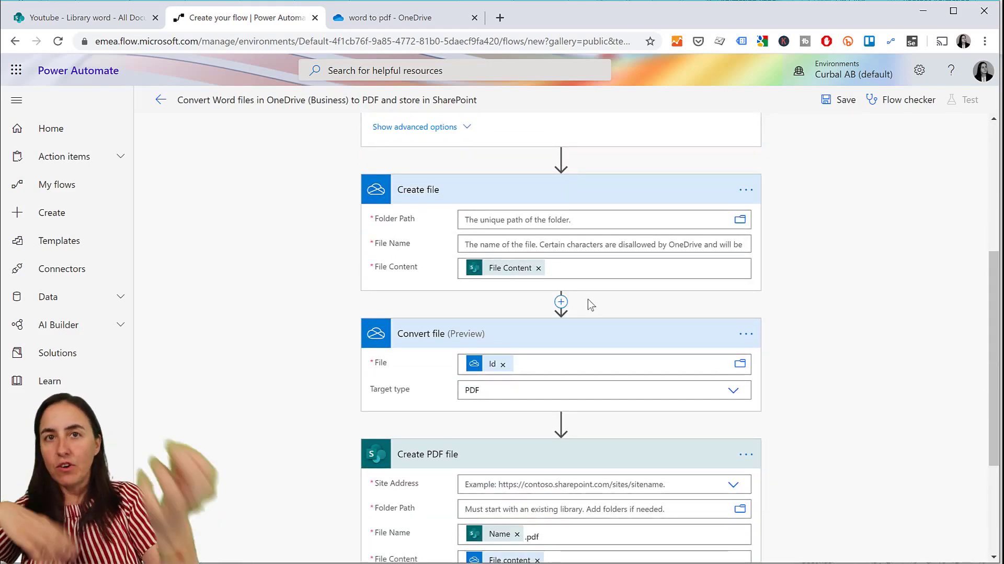
scroll(568, 319, down, 2)
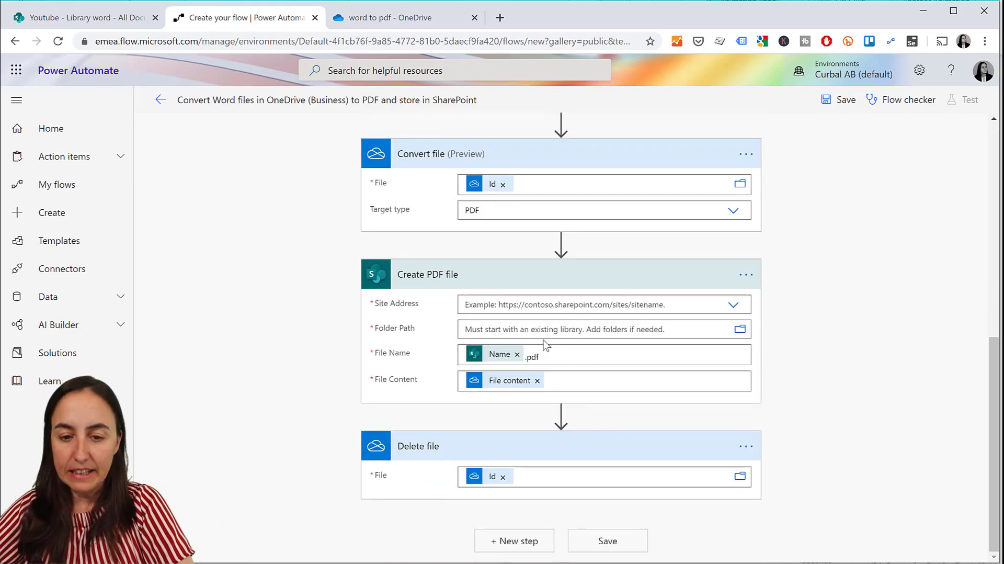
scroll(620, 314, up, 6)
scroll(625, 317, up, 1)
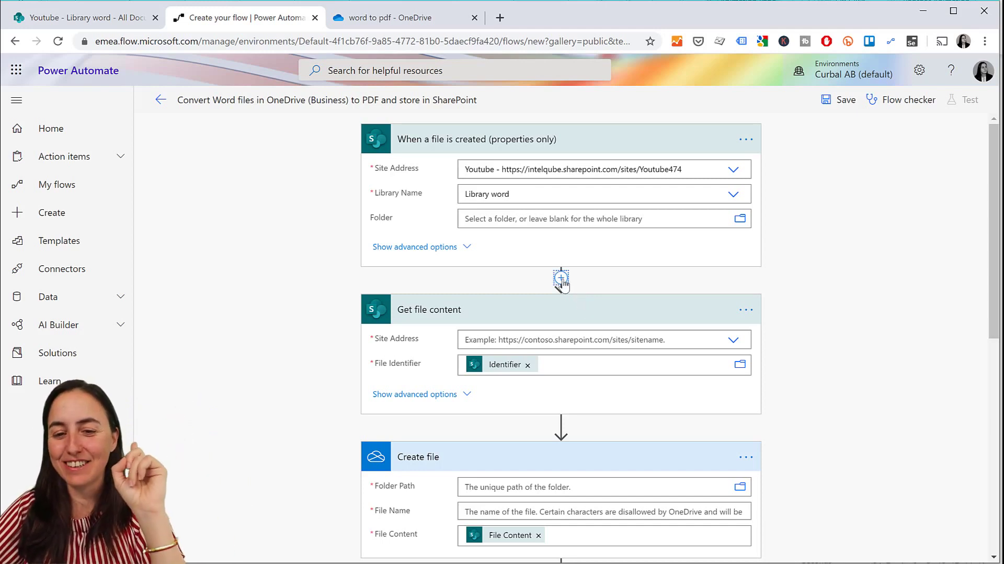
Step: Insert a Condition control between the file-created trigger and the Get file content action
click(560, 278)
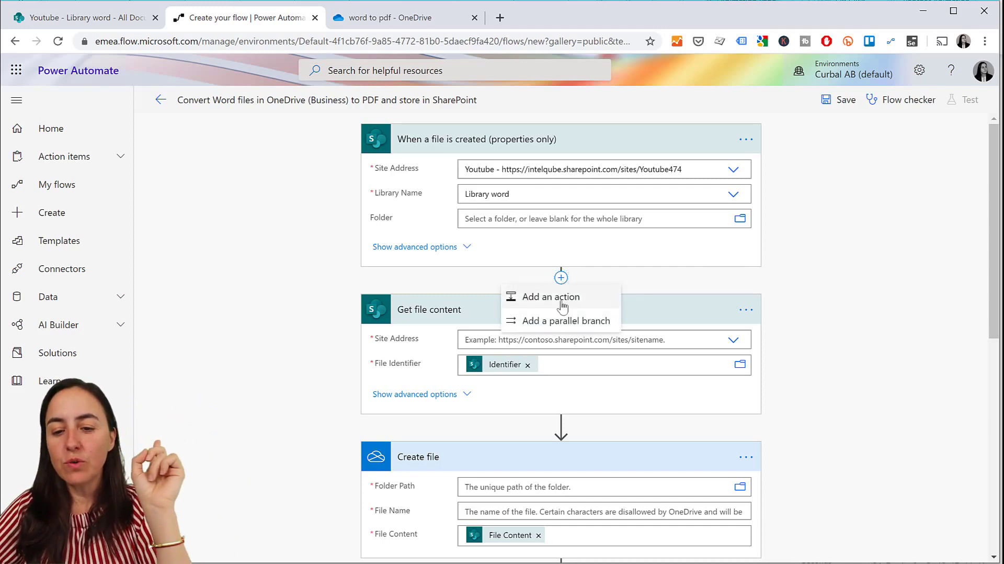
click(561, 295)
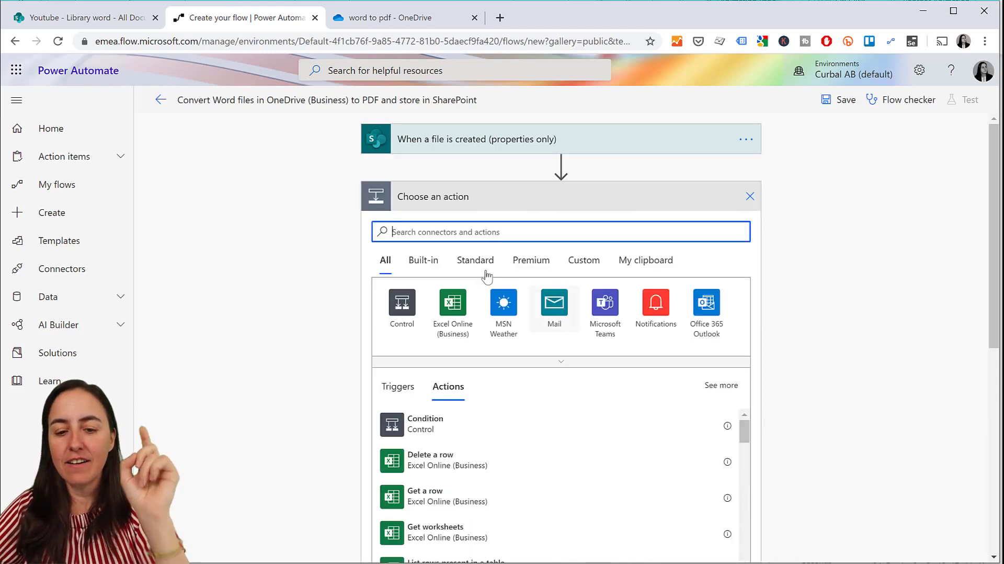
click(402, 317)
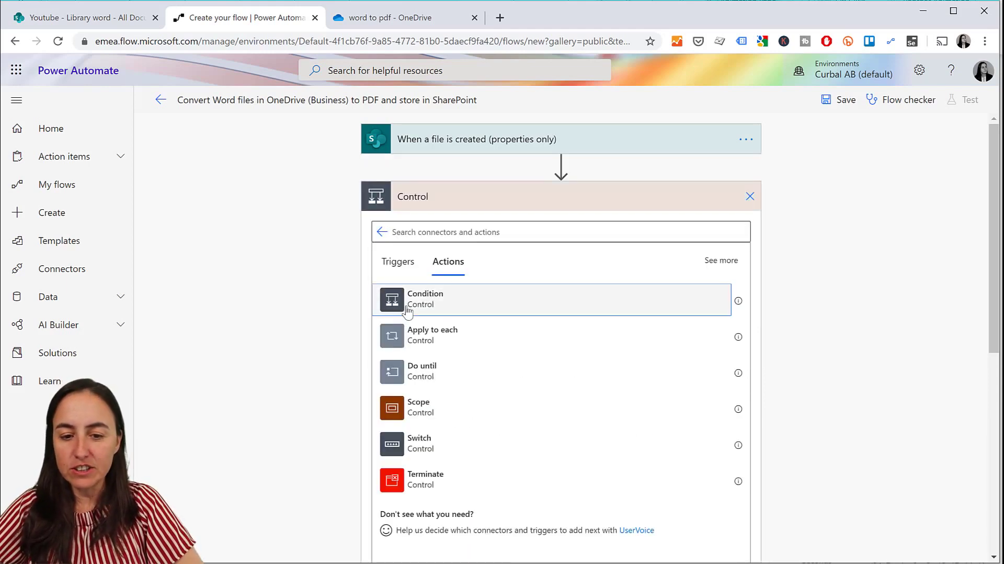
click(405, 307)
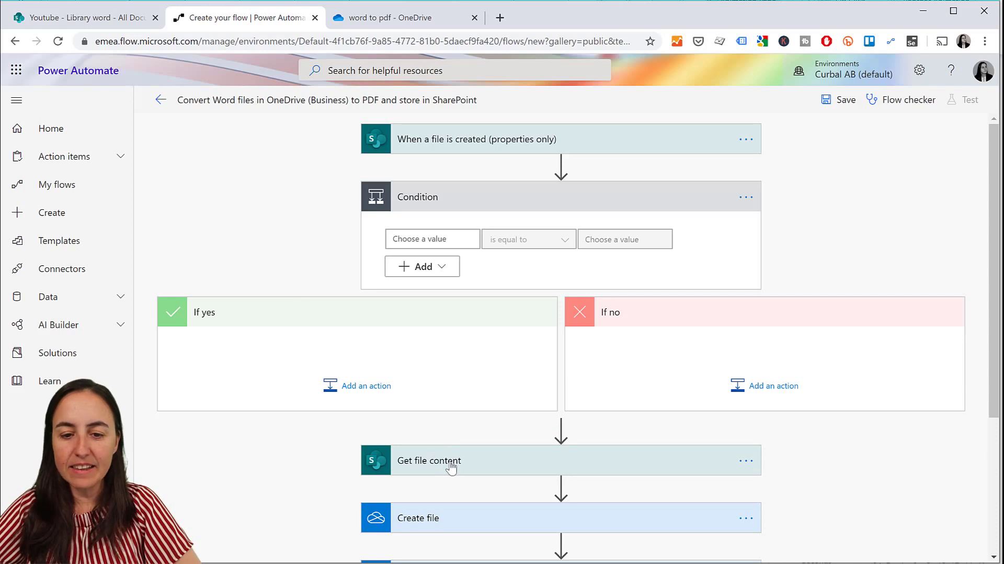
Step: Set the condition to check that "File name with extension" contains ".doc"
click(441, 240)
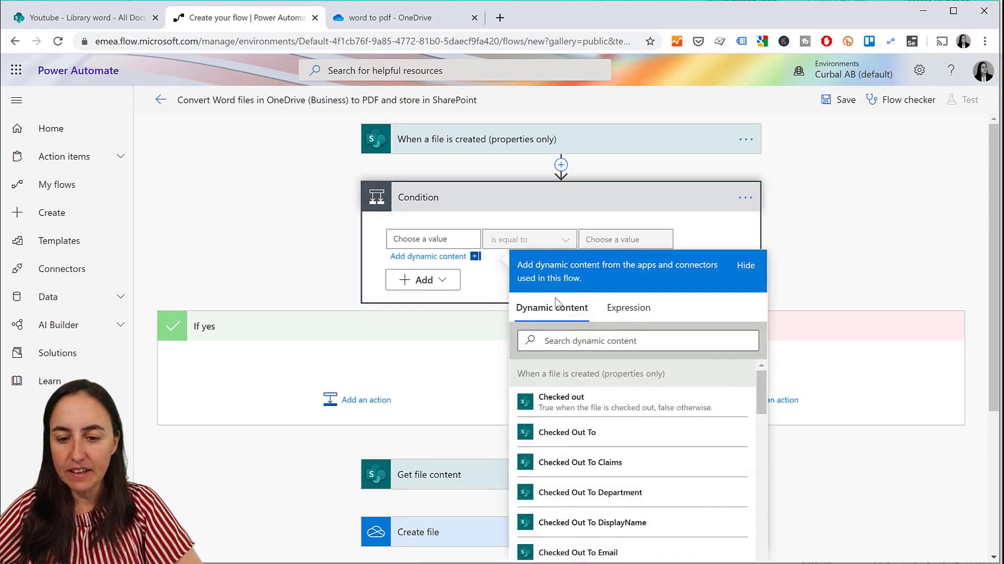
click(606, 340)
text(file)
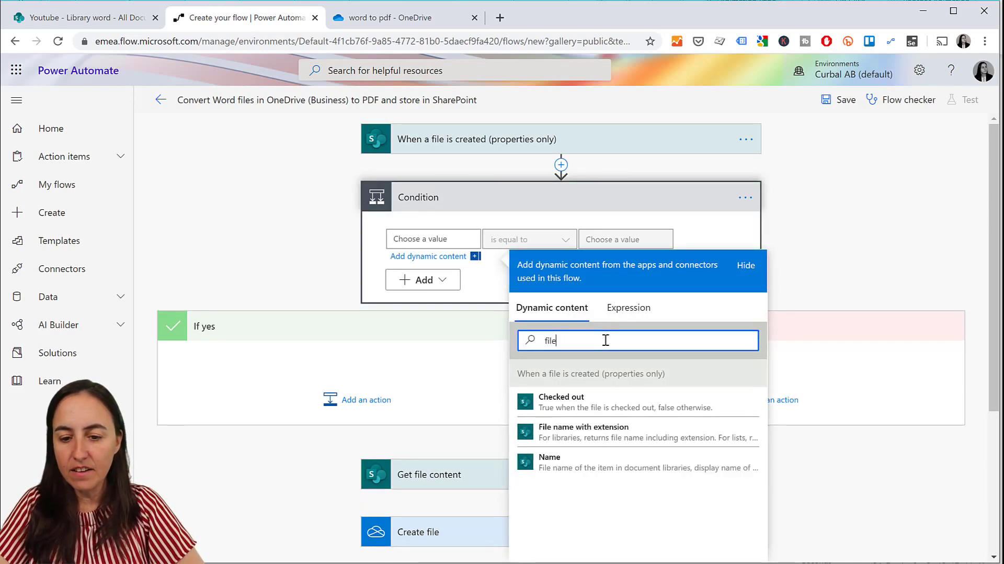
click(615, 442)
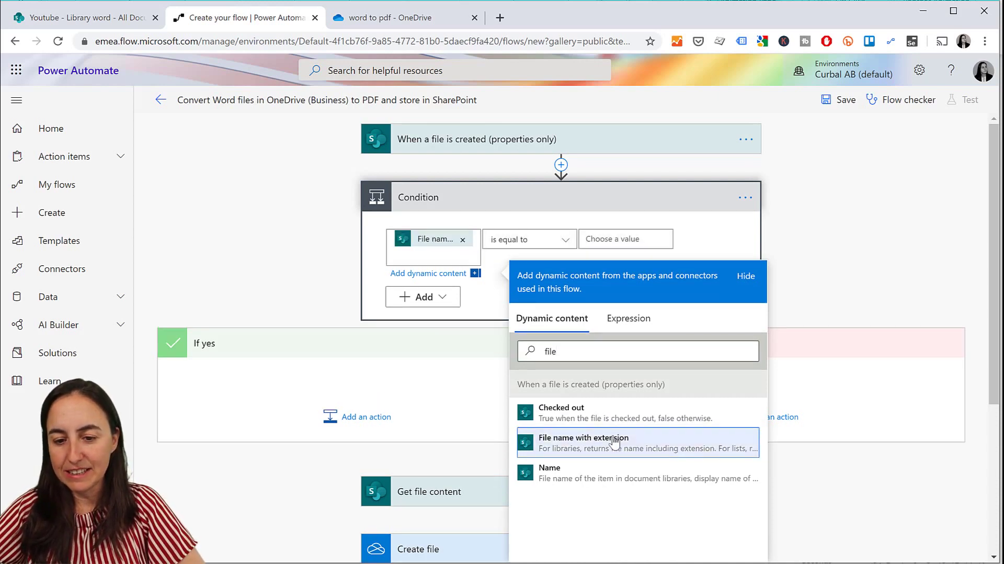
click(535, 238)
click(530, 239)
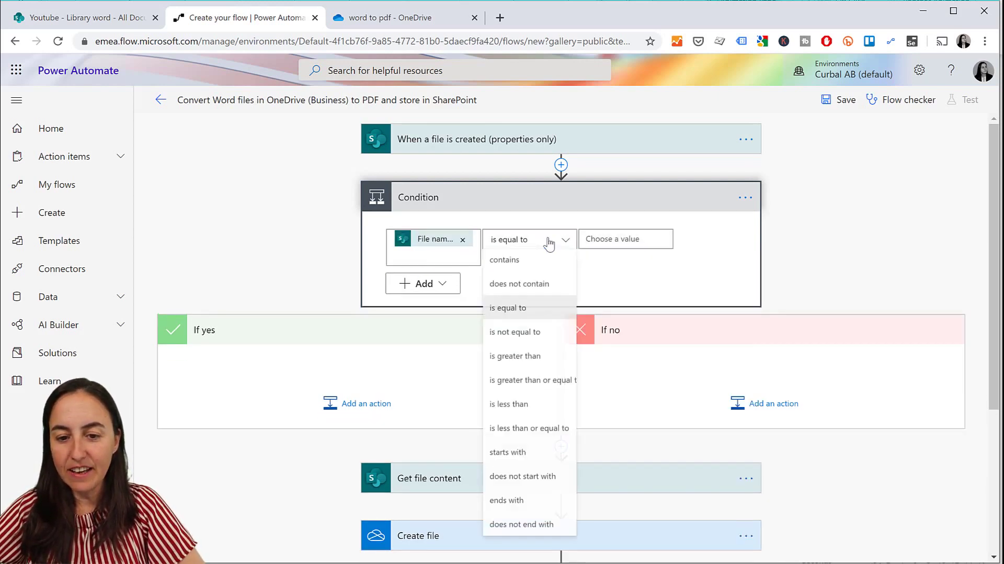
click(523, 269)
click(613, 234)
text(.doc)
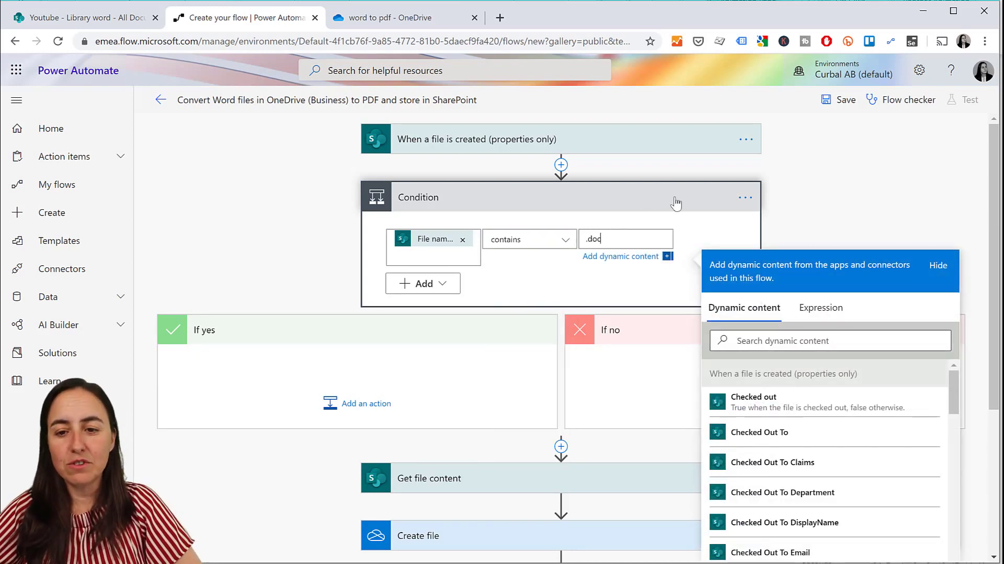
click(896, 196)
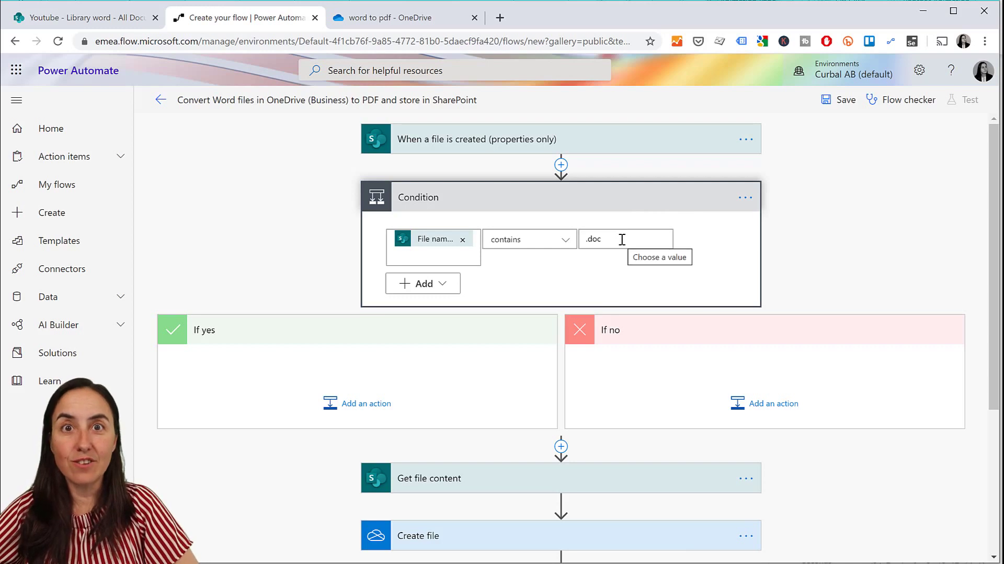
Step: Move Get file content, Create file, Convert file, Create PDF file and Delete file, in that order, into the condition's If yes branch
scroll(371, 405, down, 4)
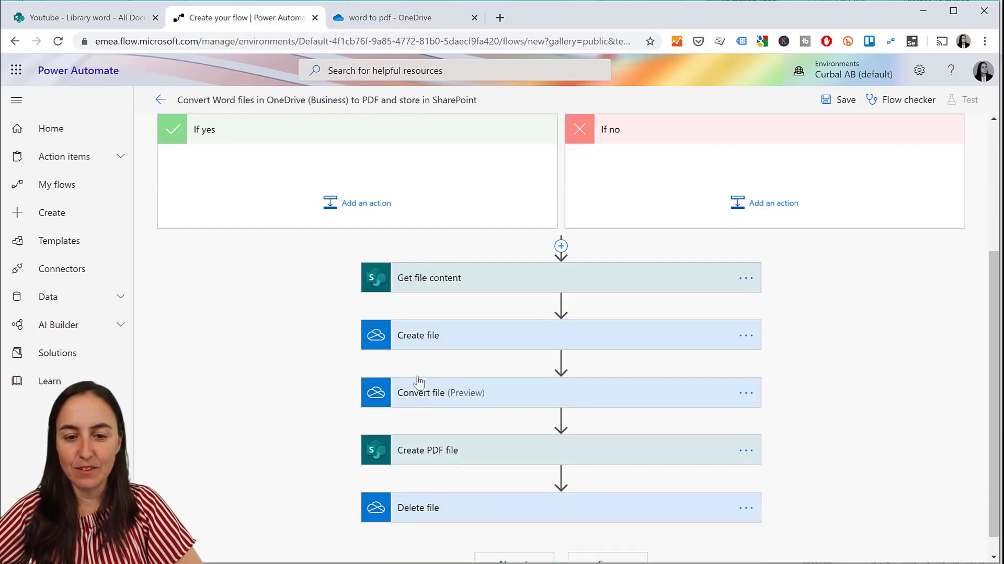
drag(448, 275, 306, 182)
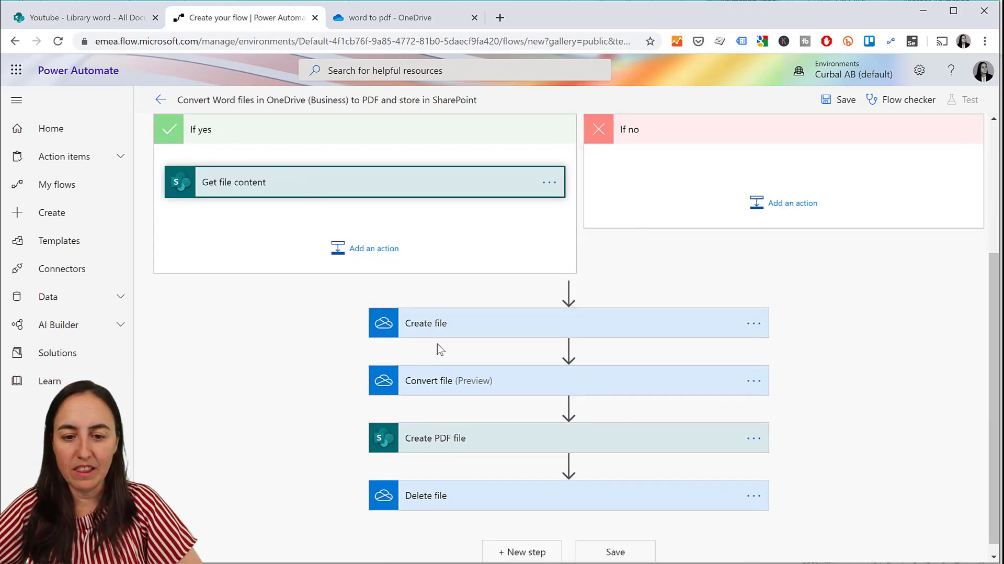
drag(449, 332, 333, 257)
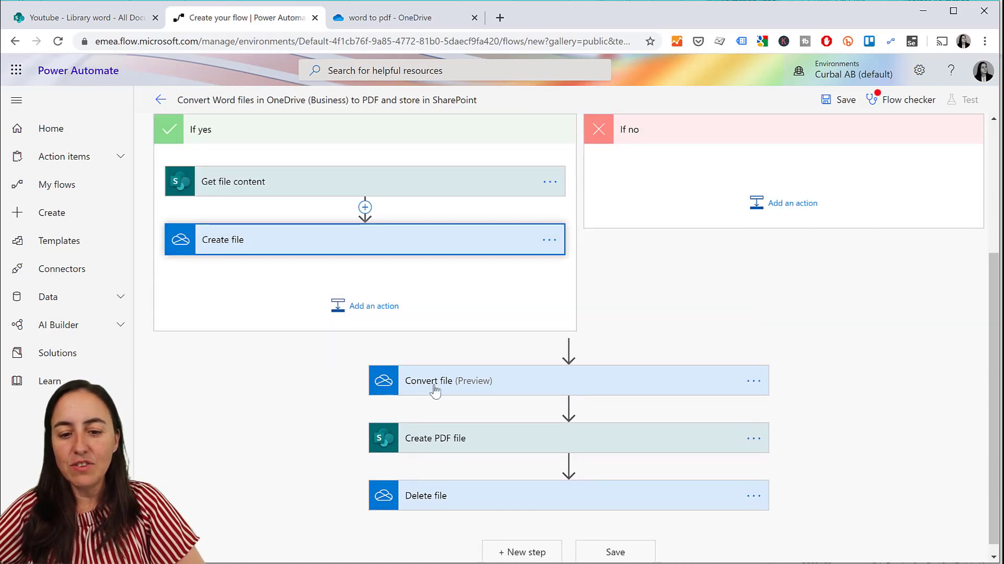
drag(437, 385, 314, 292)
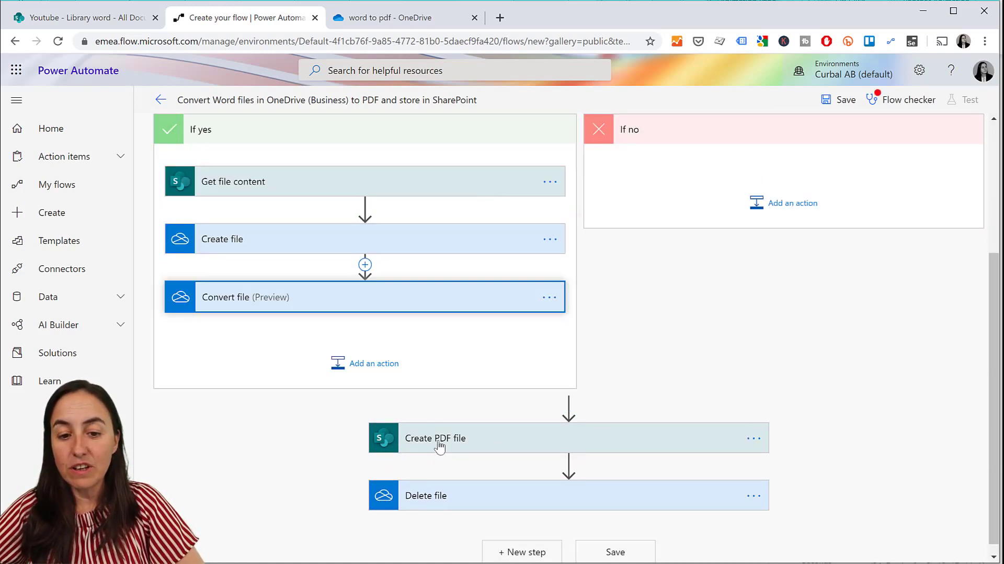
drag(432, 443, 246, 340)
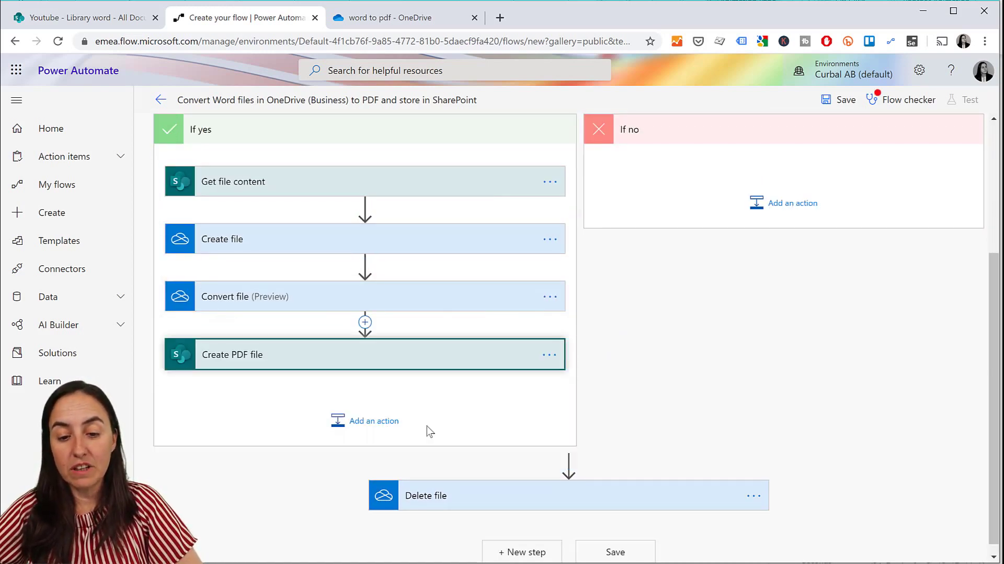
drag(455, 497, 314, 392)
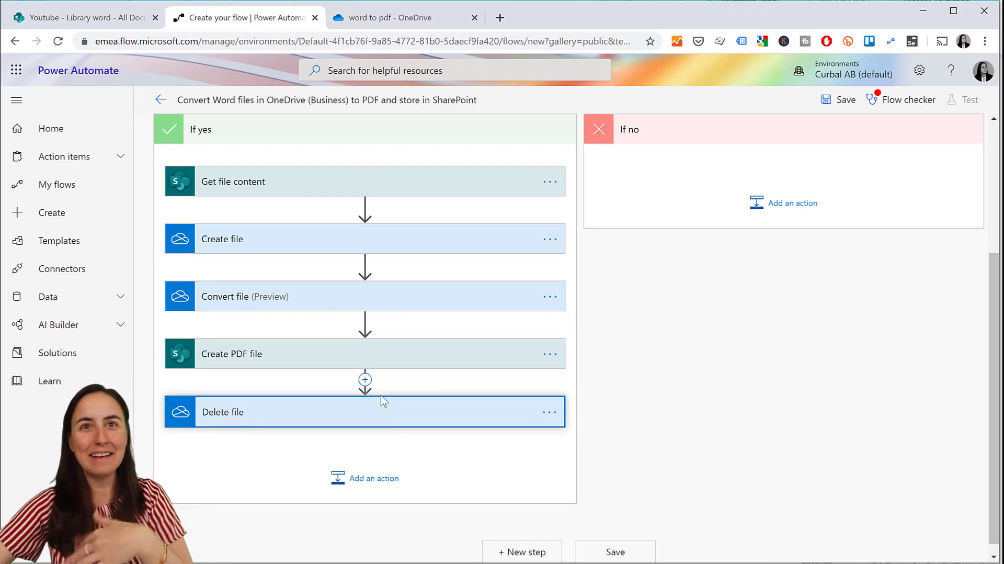
scroll(418, 403, up, 4)
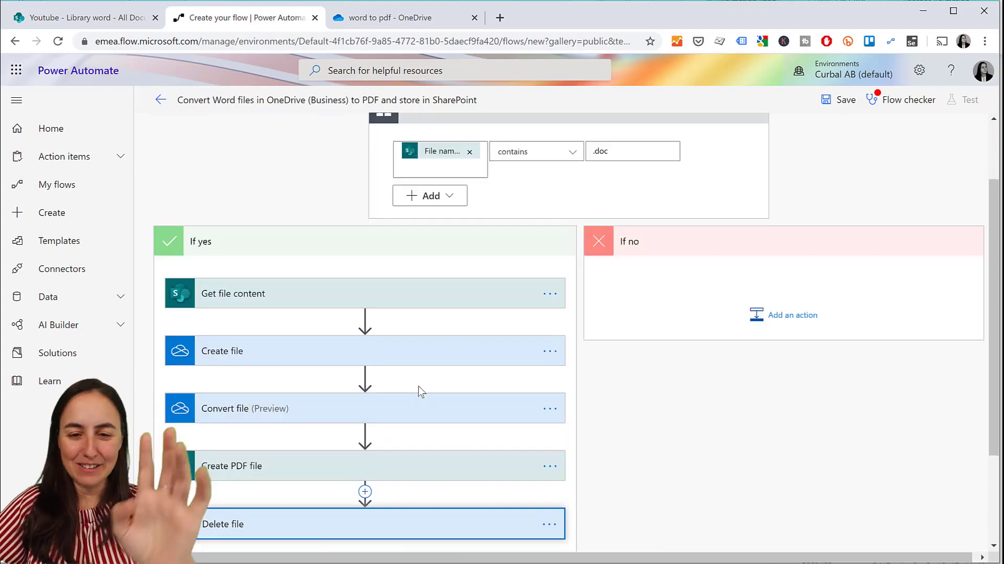
scroll(434, 404, down, 1)
scroll(544, 168, up, 1)
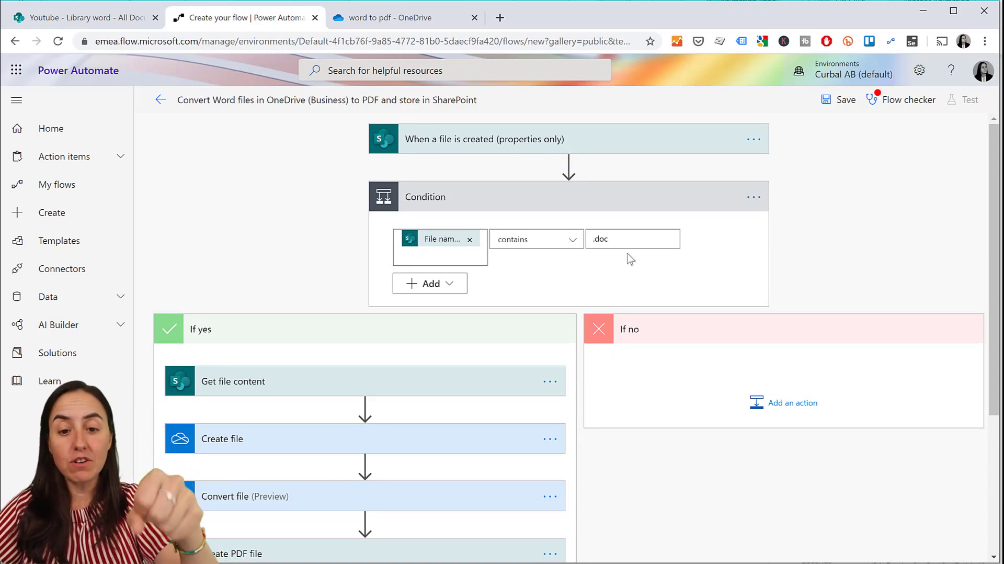
Step: Set the Get file content action's site address to the Youtube site
scroll(622, 261, down, 1)
scroll(615, 263, down, 5)
click(298, 188)
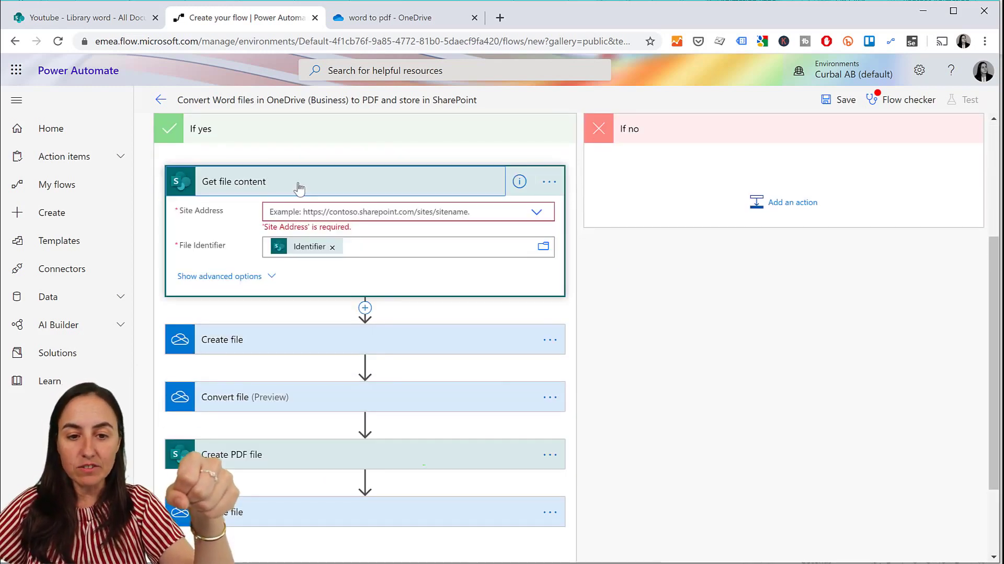
click(535, 212)
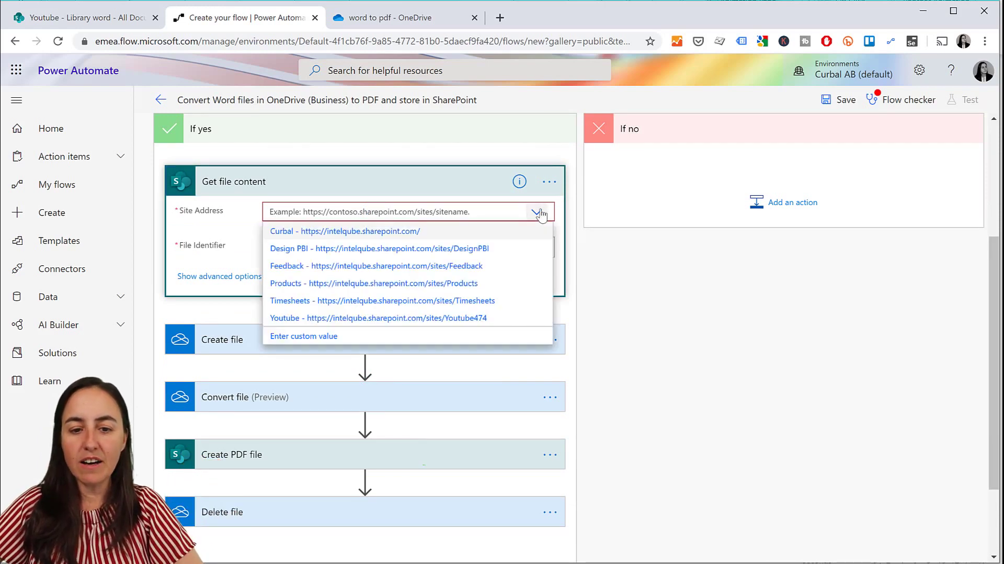
click(354, 318)
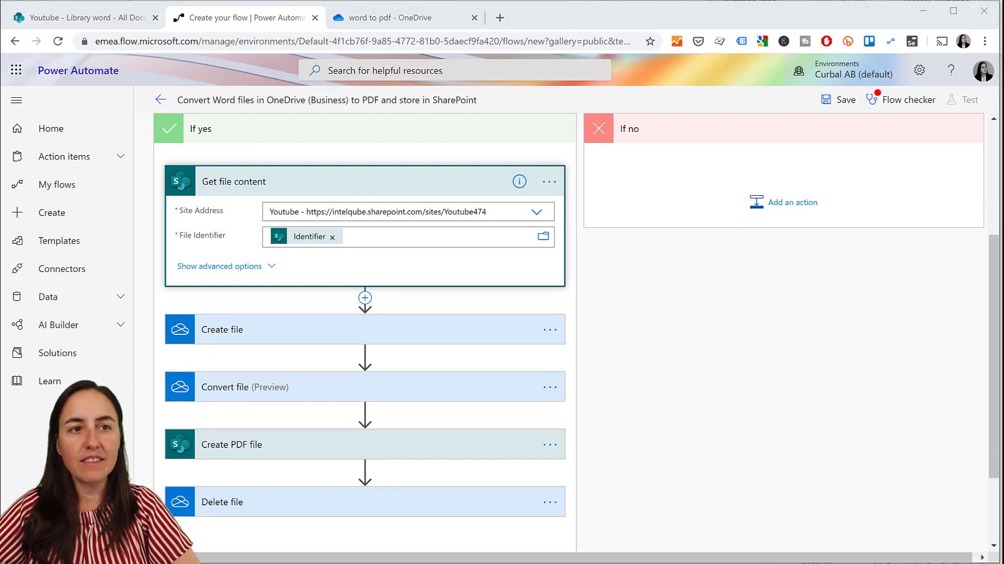
Step: Check the OneDrive destination folder, and set the Create file action's folder path to "/word to pdf"
click(277, 331)
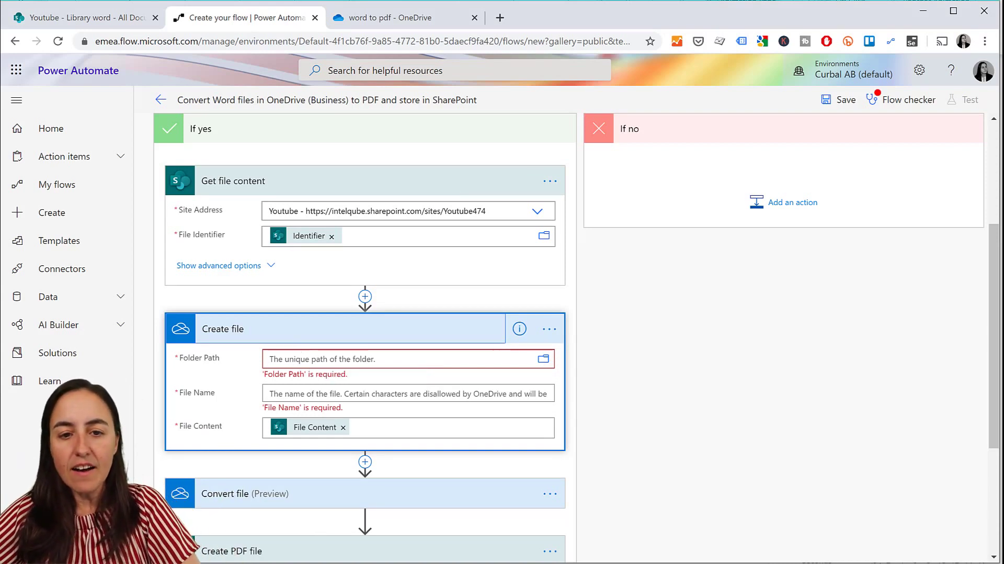
click(397, 21)
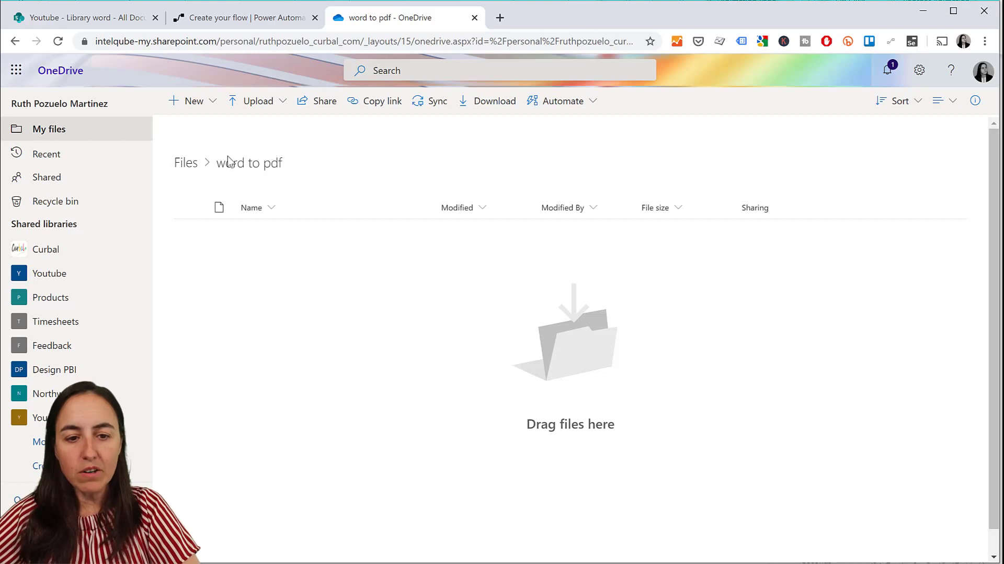
click(243, 24)
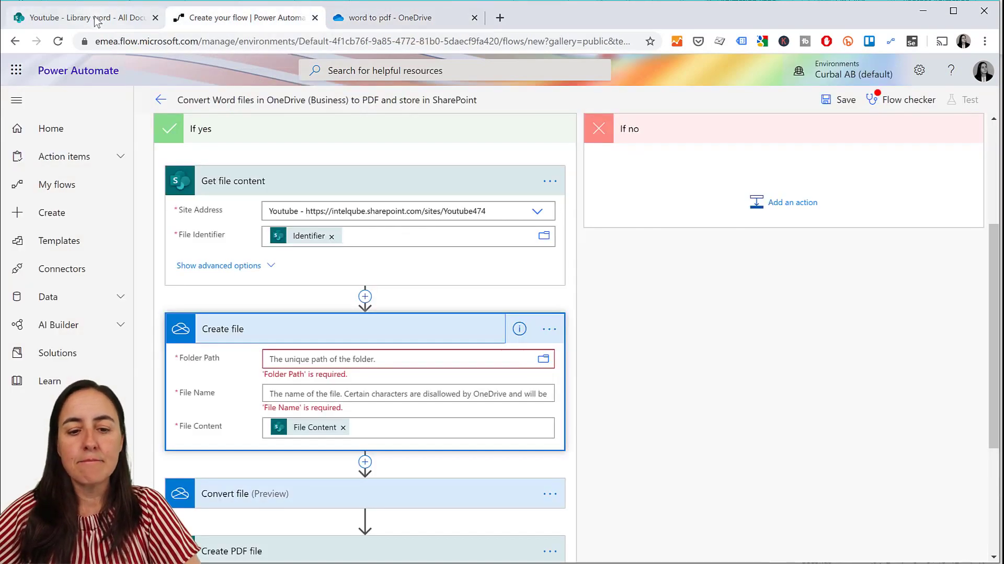
click(543, 359)
click(749, 389)
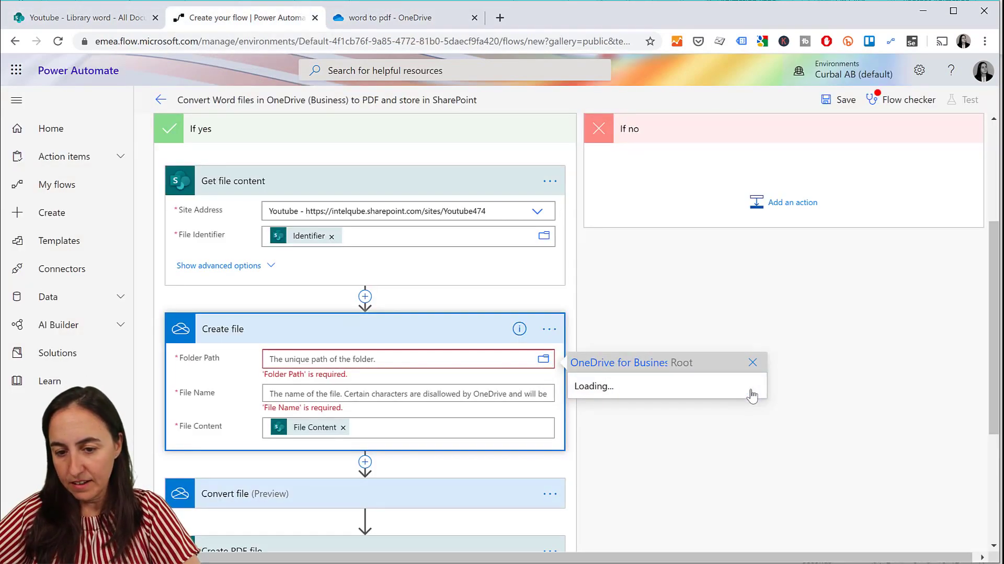
scroll(625, 293, down, 3)
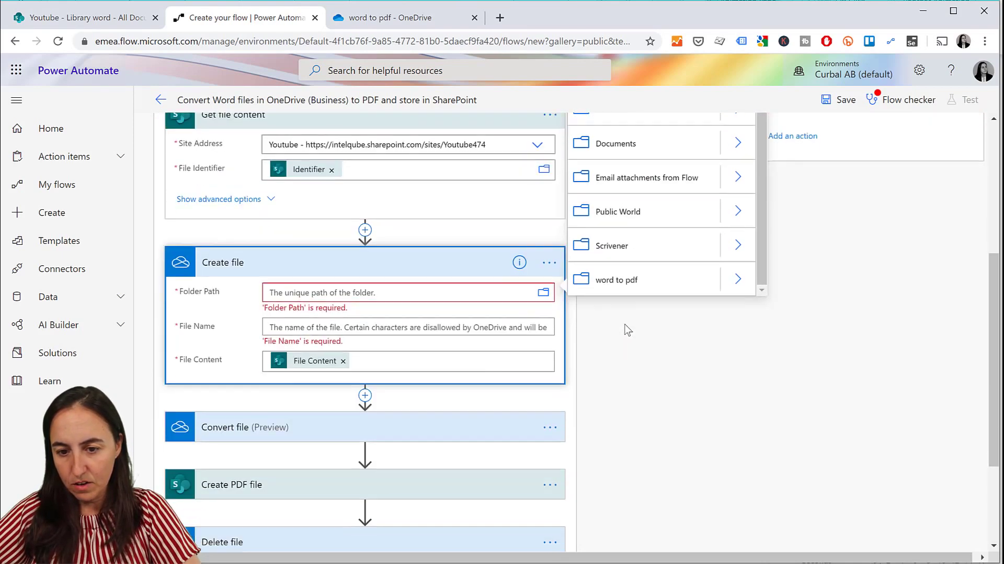
click(619, 279)
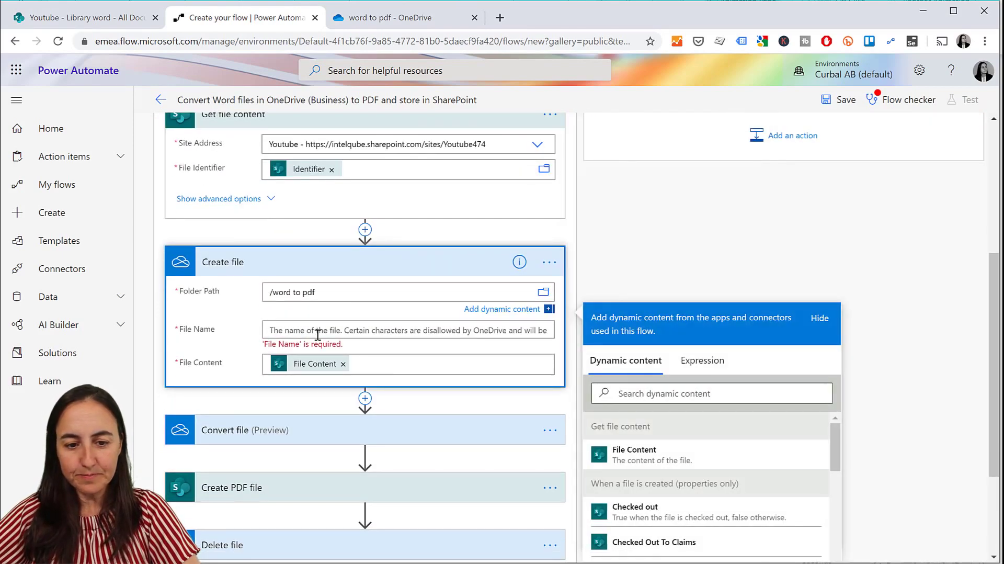
Step: Set the Create file action's file name to the dynamic value "File name with extension" from the trigger
click(318, 332)
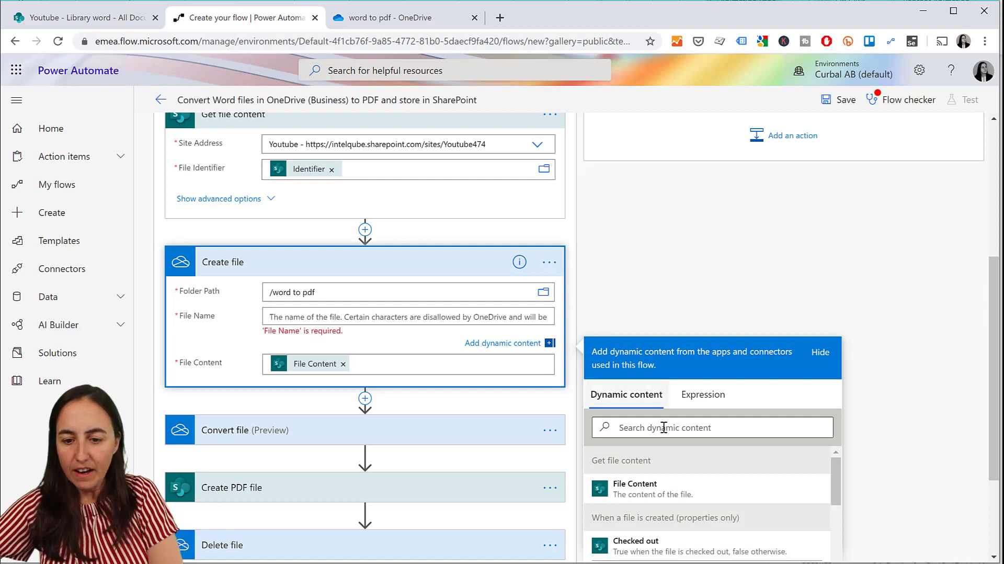
click(663, 429)
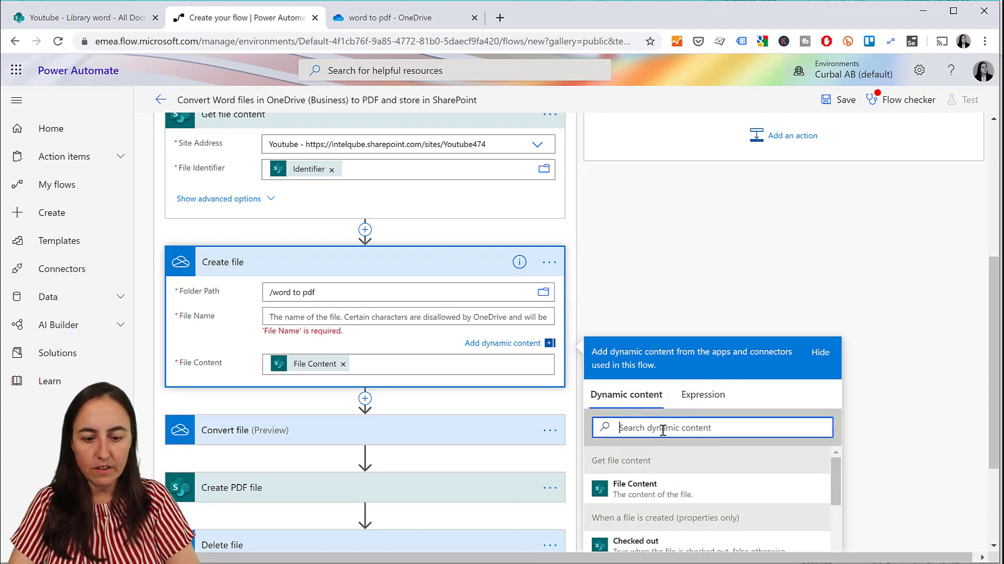
text(file name)
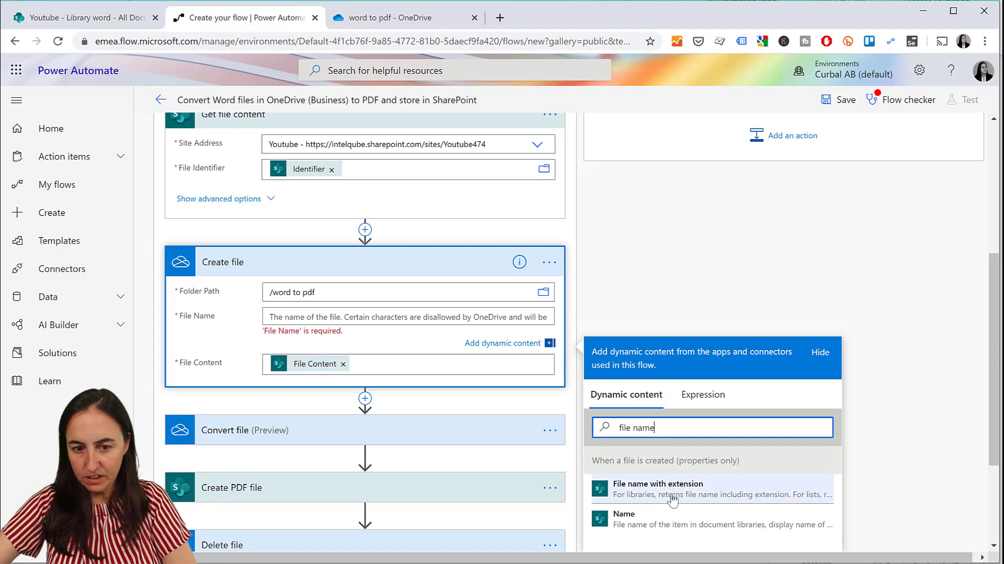
click(667, 491)
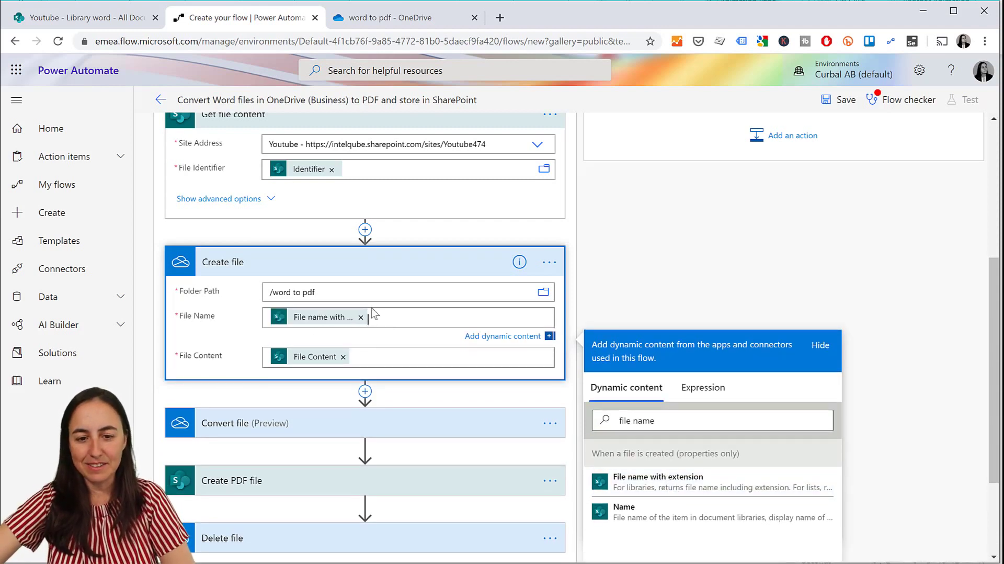
Step: Examine the Convert file action's source file and target type settings
click(389, 426)
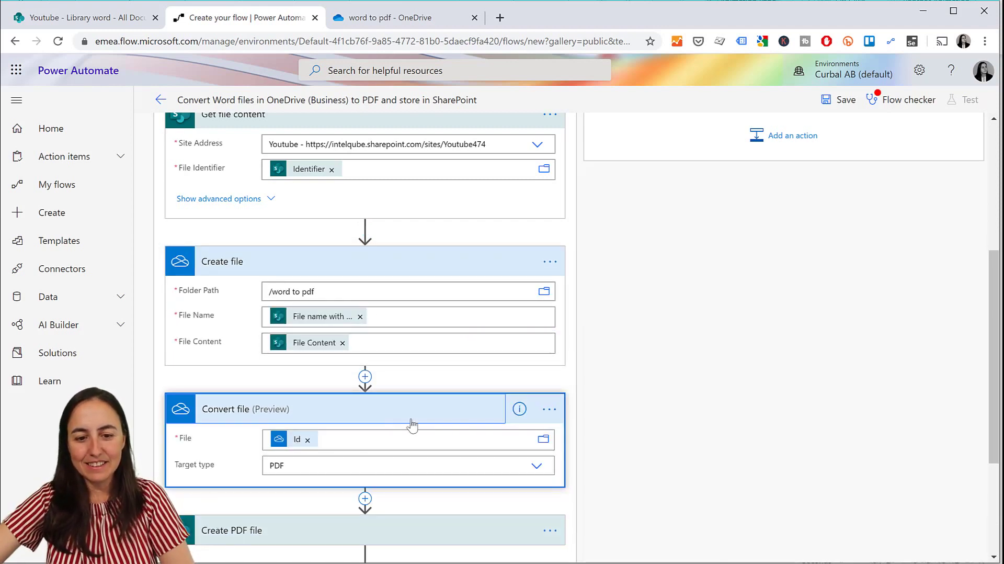
scroll(411, 421, down, 1)
scroll(412, 424, down, 2)
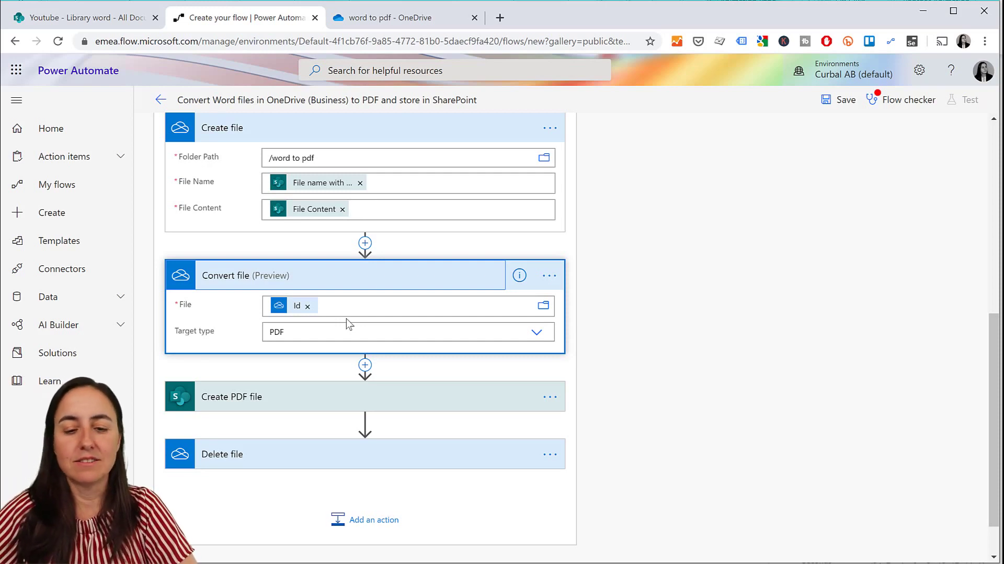
scroll(349, 323, down, 1)
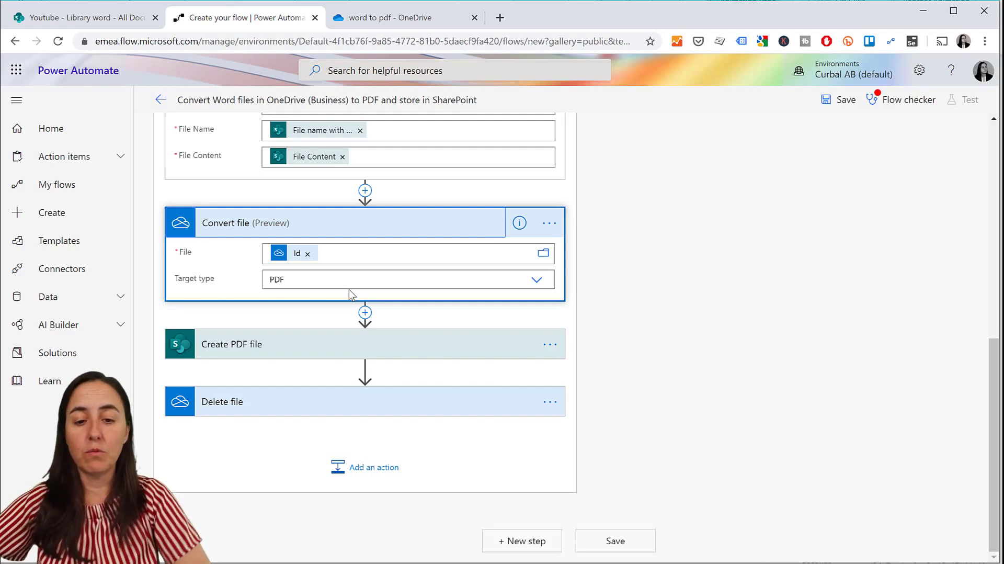
Step: Insert a SharePoint Delete file action between Convert file and Create PDF file, searching the actions for "delete file sha"
click(365, 314)
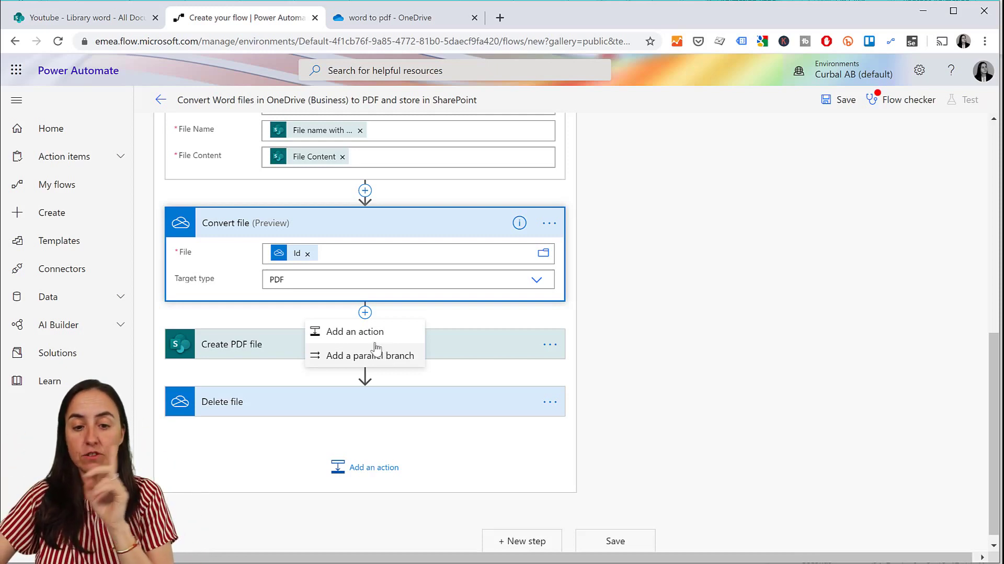
click(354, 334)
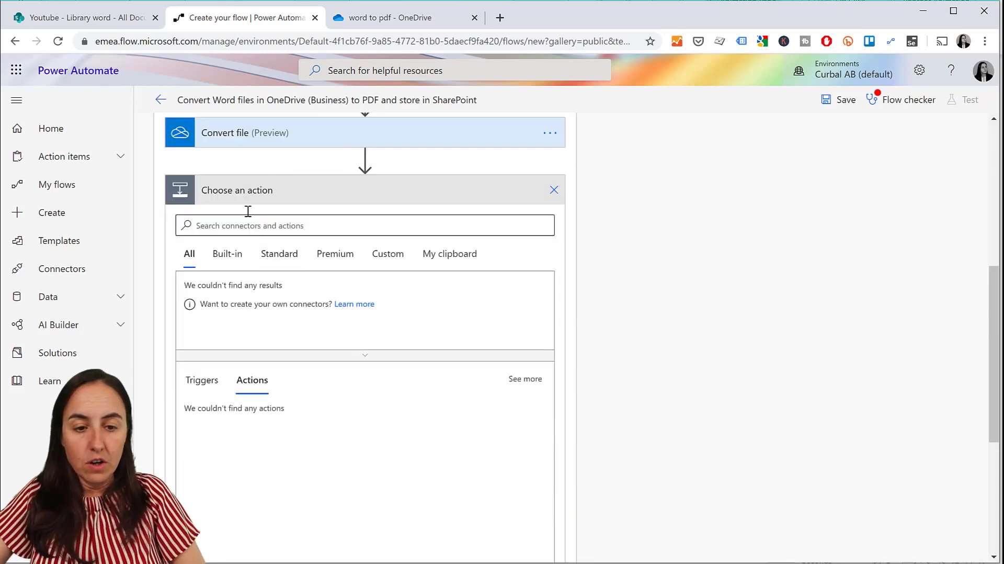
click(279, 226)
text(delete)
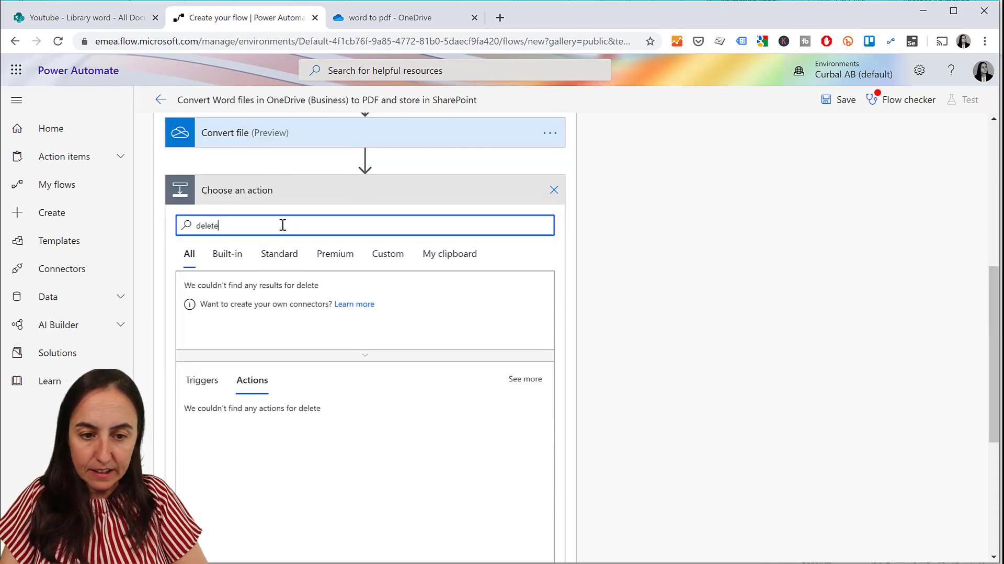
text( file)
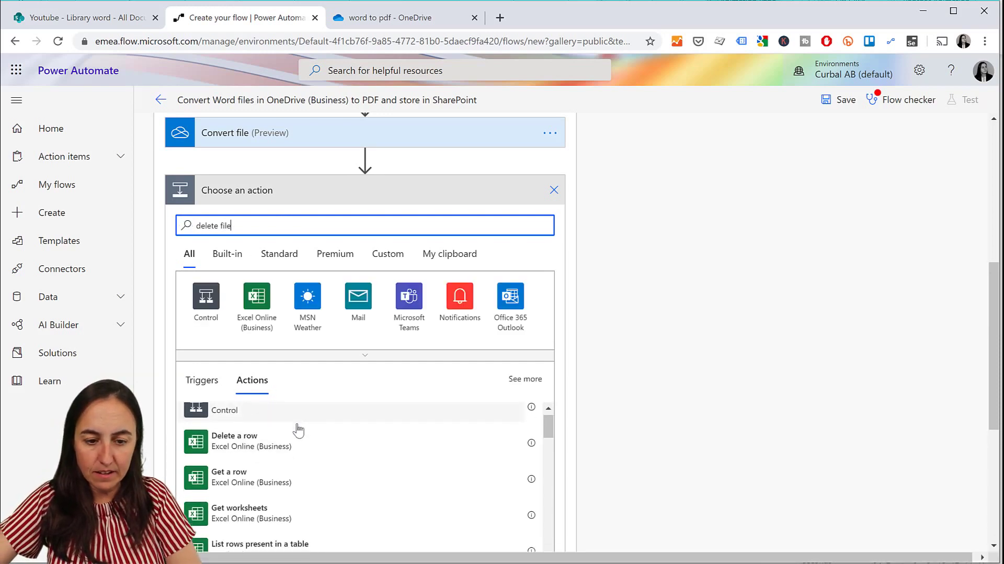
scroll(275, 459, down, 15)
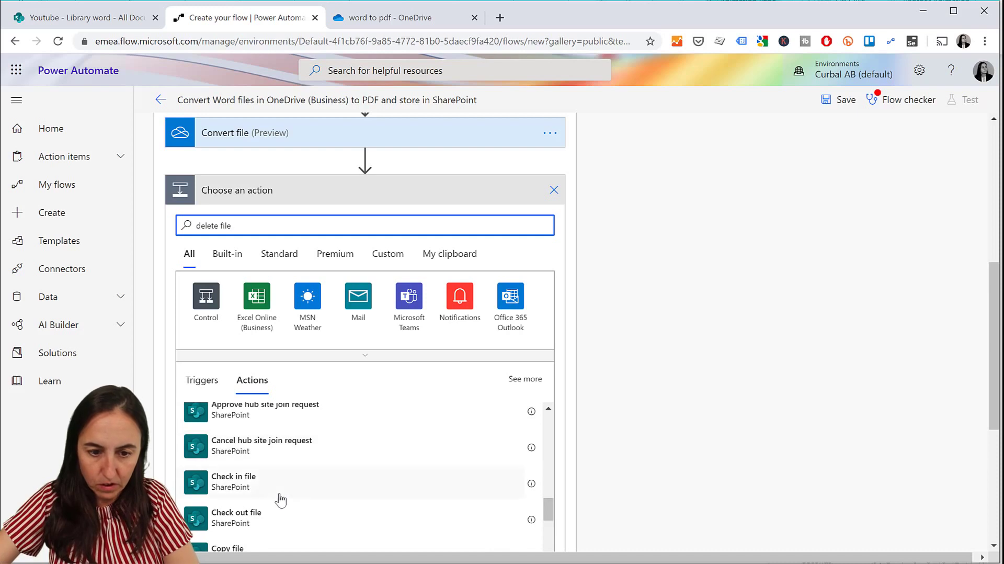
scroll(280, 491, down, 3)
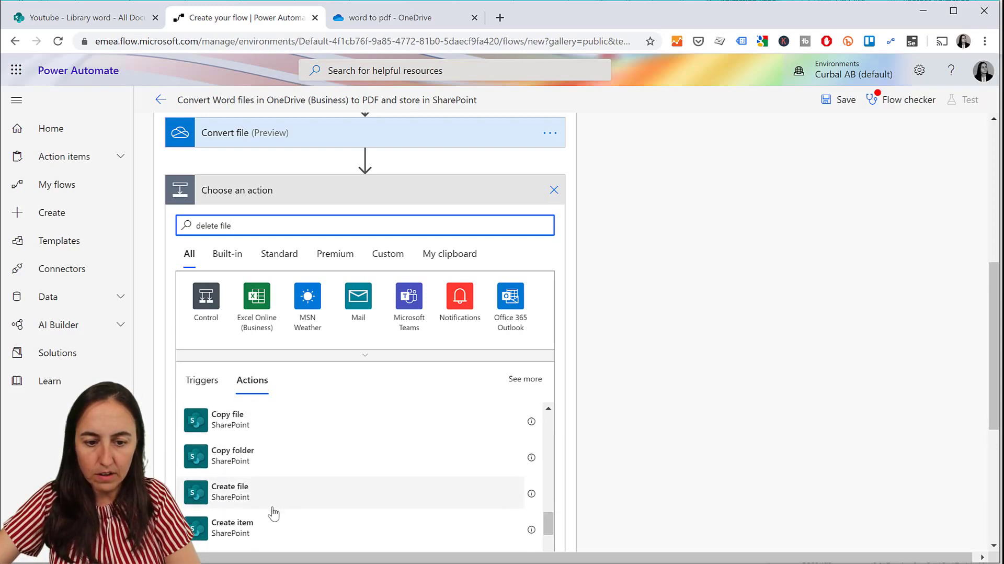
scroll(282, 497, down, 5)
scroll(282, 510, down, 6)
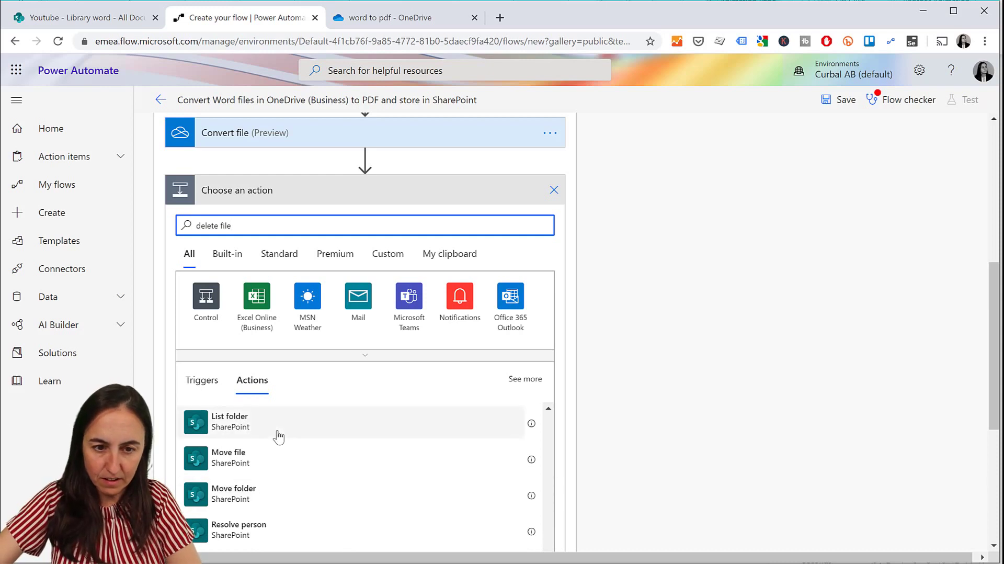
text(sha)
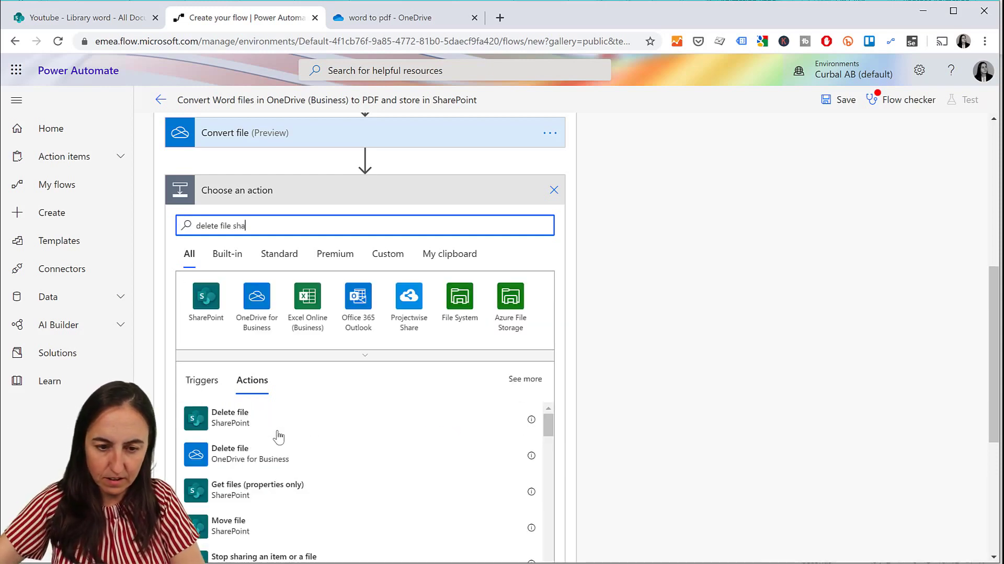
click(287, 430)
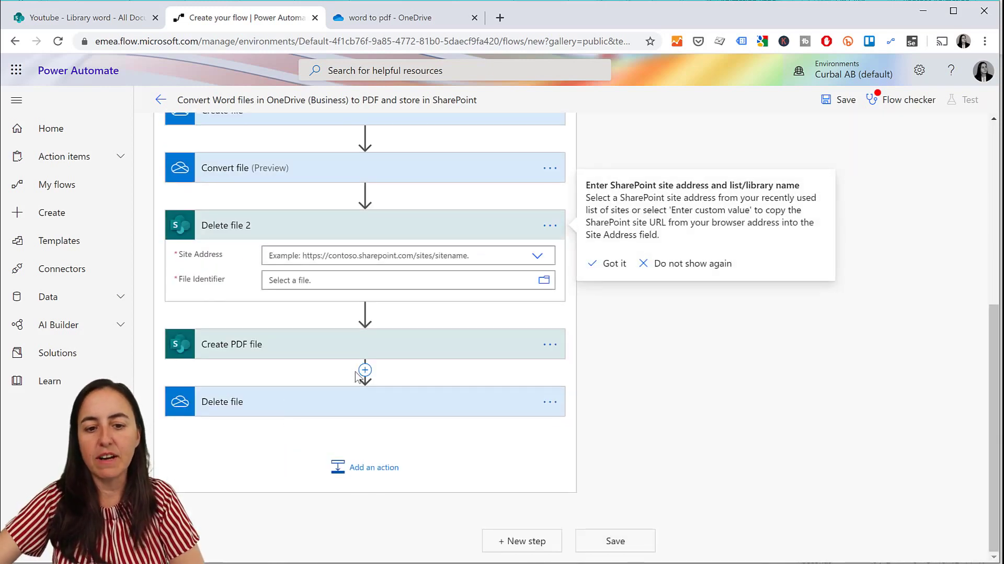
Step: Set the SharePoint Delete file action's site address to the Youtube site, and open its File Identifier for editing
click(537, 256)
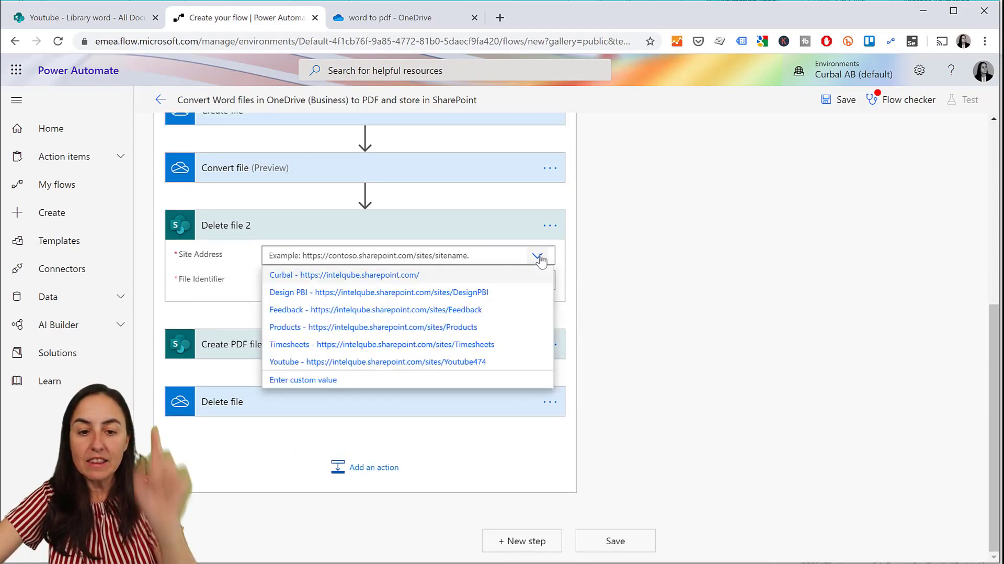
click(364, 363)
click(349, 278)
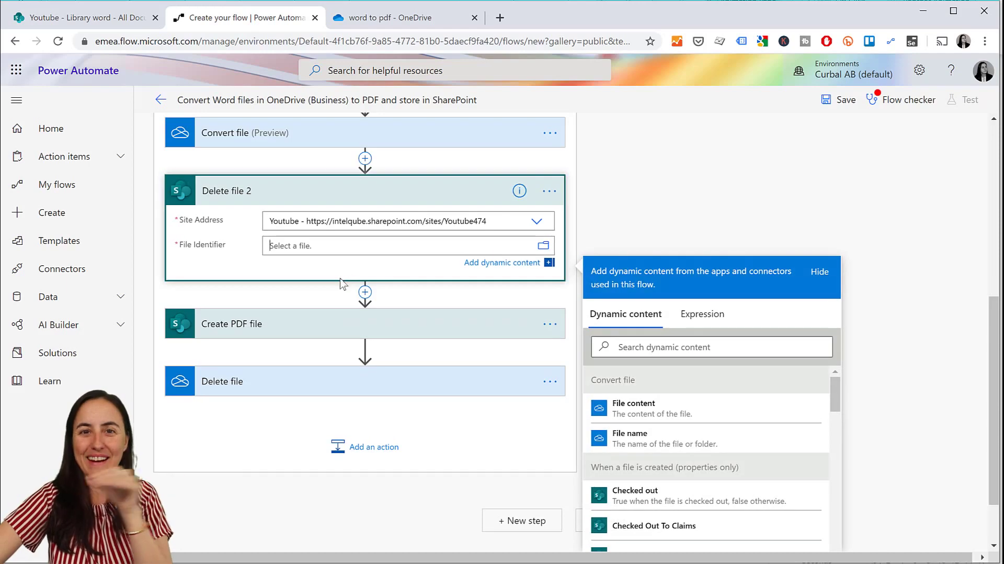
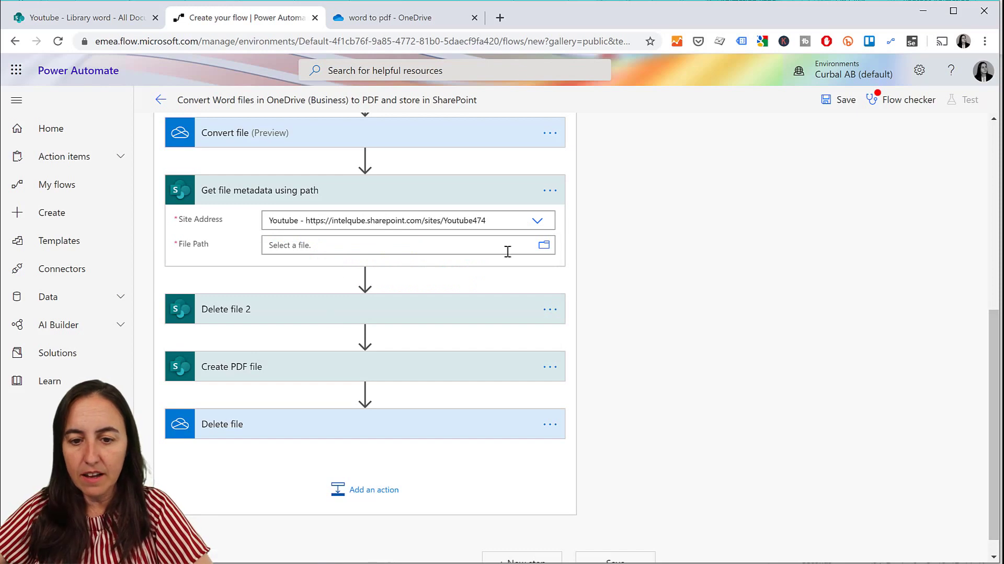
Step: Set the file path of the Get file metadata using path action to the trigger's dynamic value "Full Path", searching for "full"
click(459, 244)
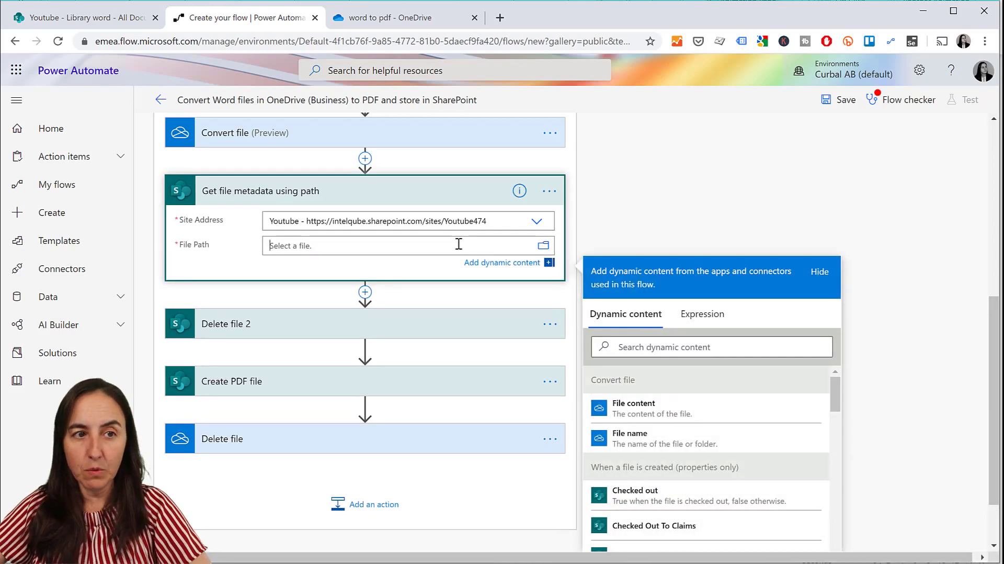
click(642, 347)
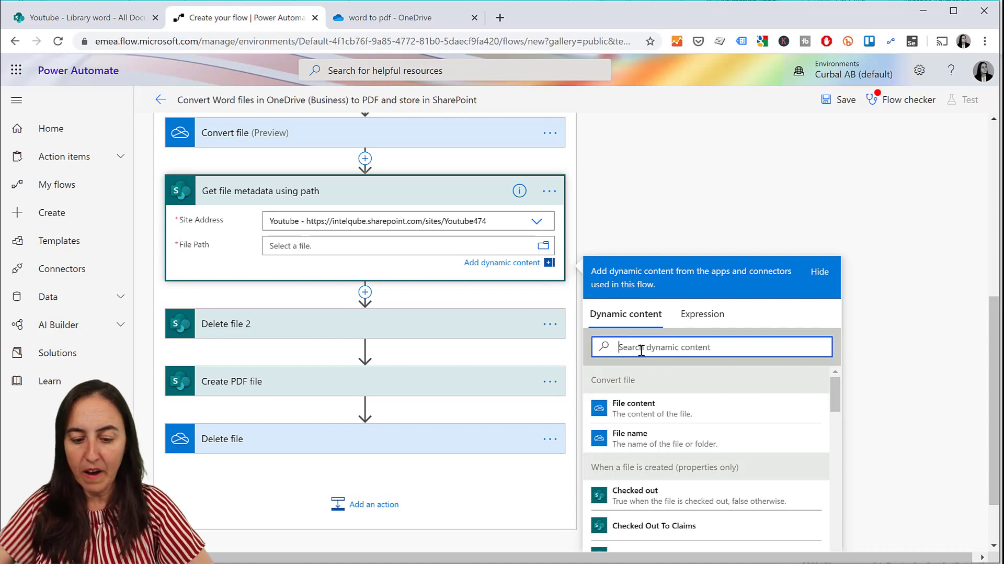
text(full)
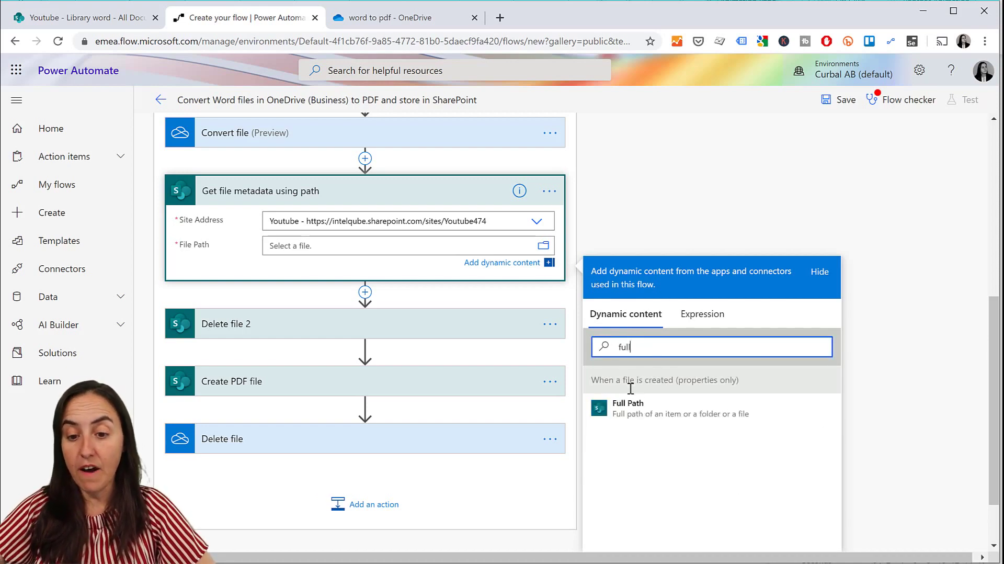
click(616, 406)
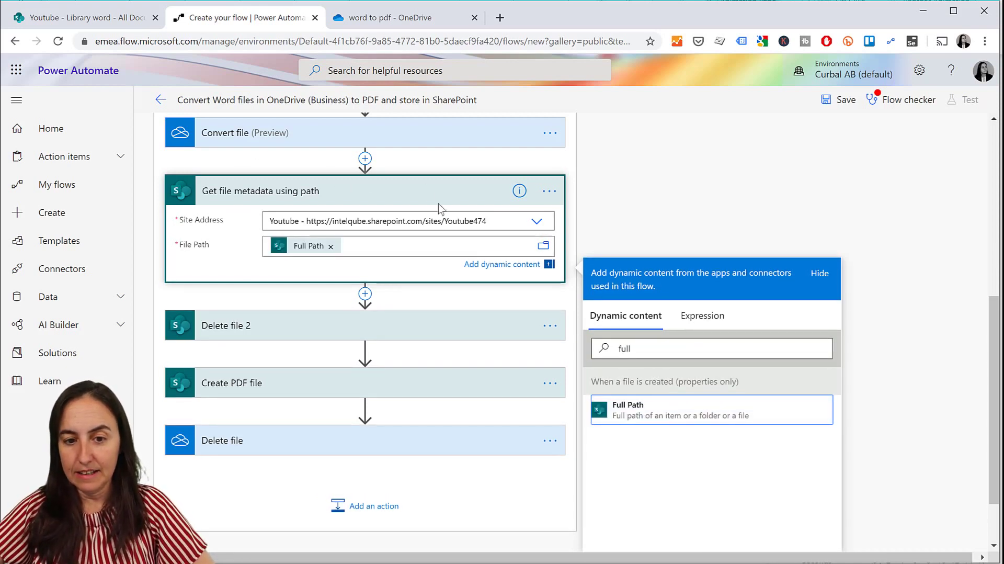
click(409, 193)
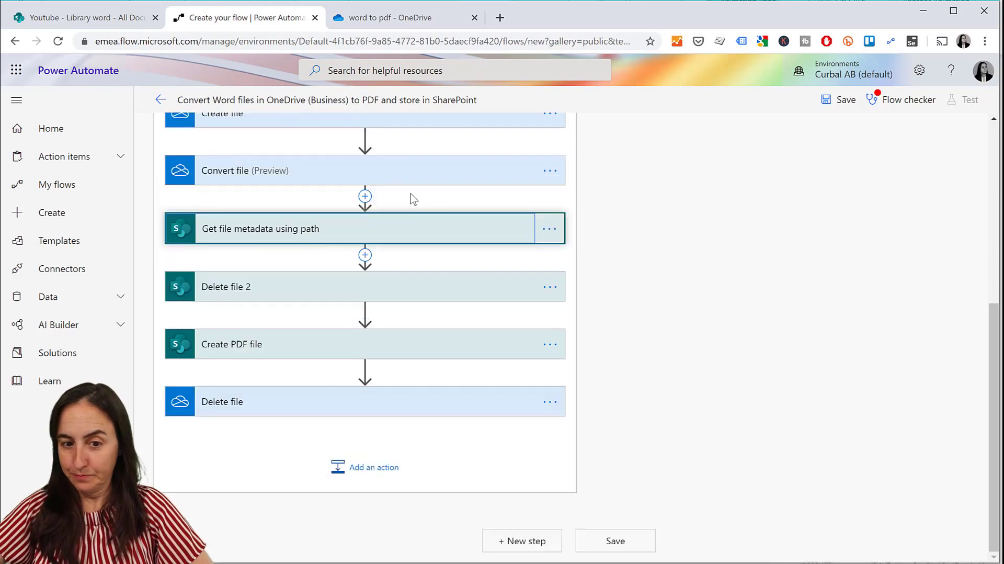
click(369, 237)
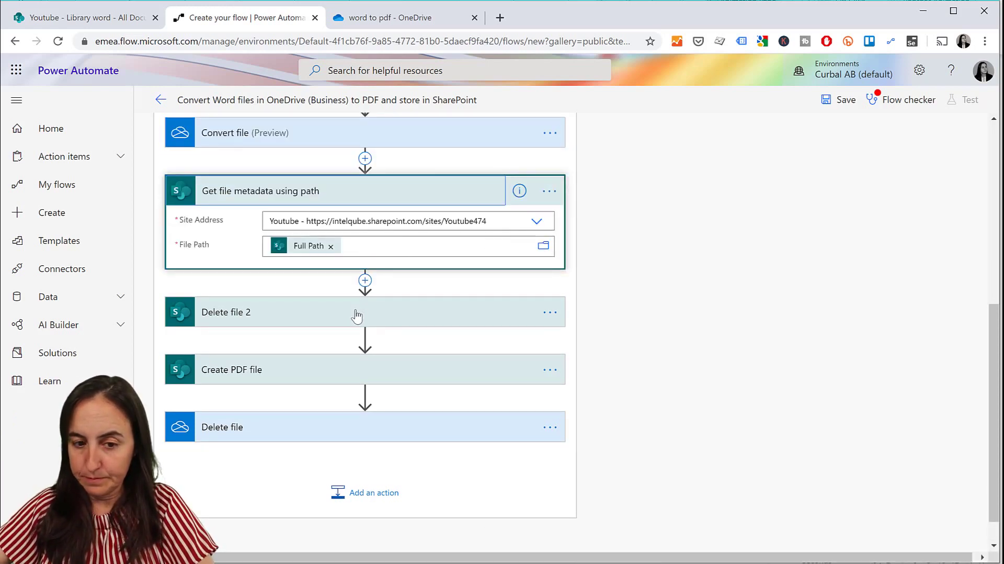
Step: Set the SharePoint Delete file action's file identifier to the dynamic value "Id" from Get file metadata using path, searching for "id"
click(357, 316)
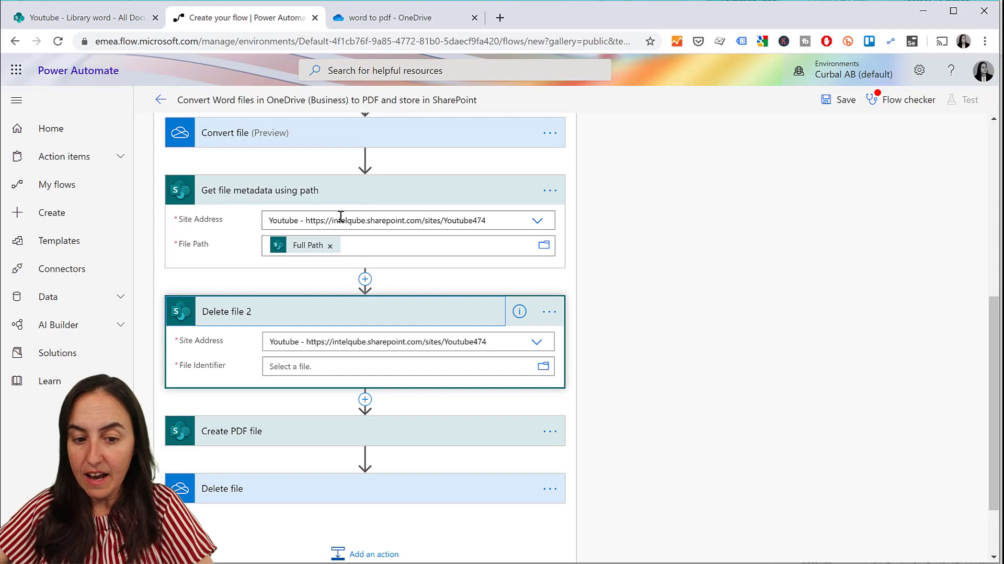
click(305, 365)
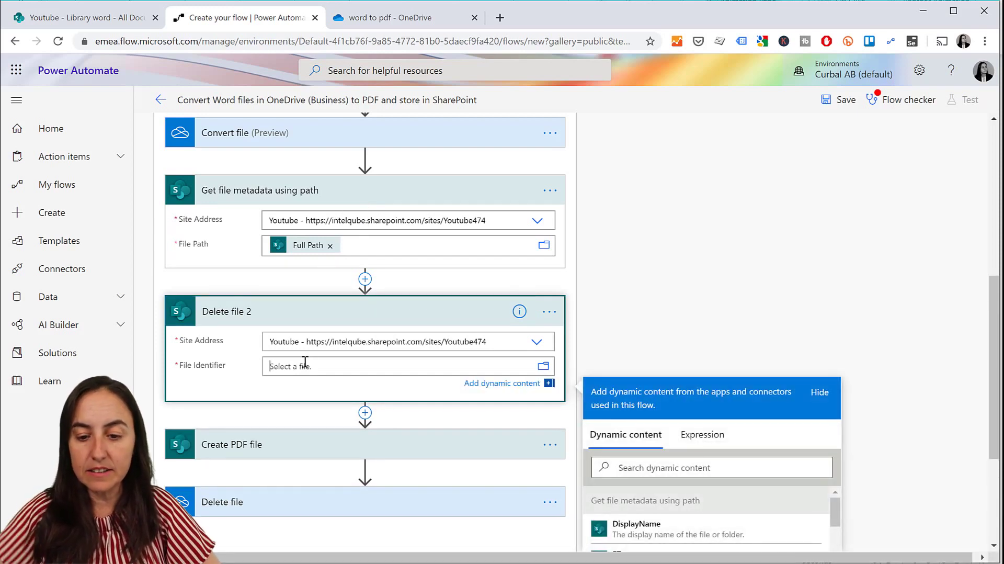
click(633, 465)
click(632, 473)
text(id)
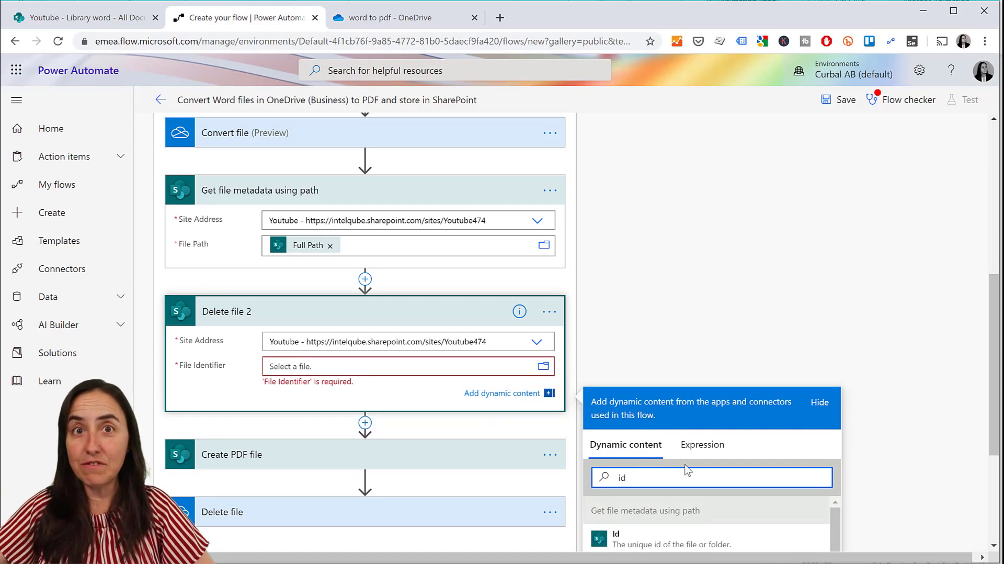
click(643, 544)
click(643, 544)
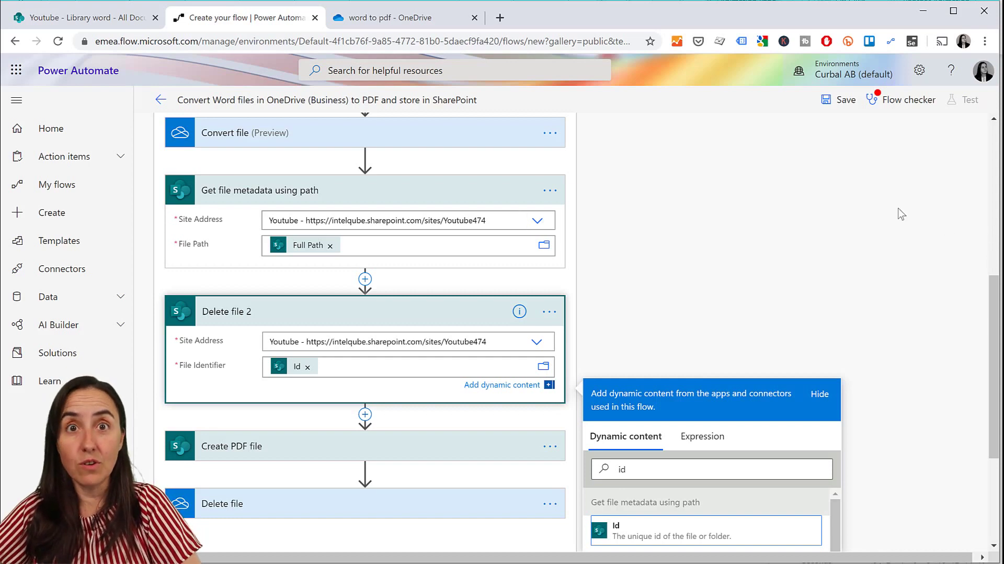
click(654, 320)
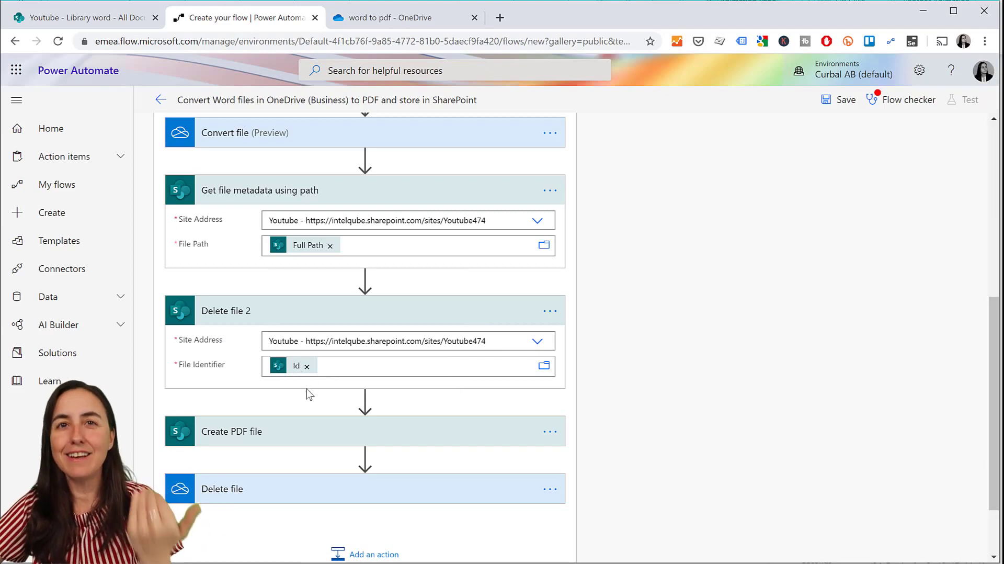
scroll(749, 284, up, 7)
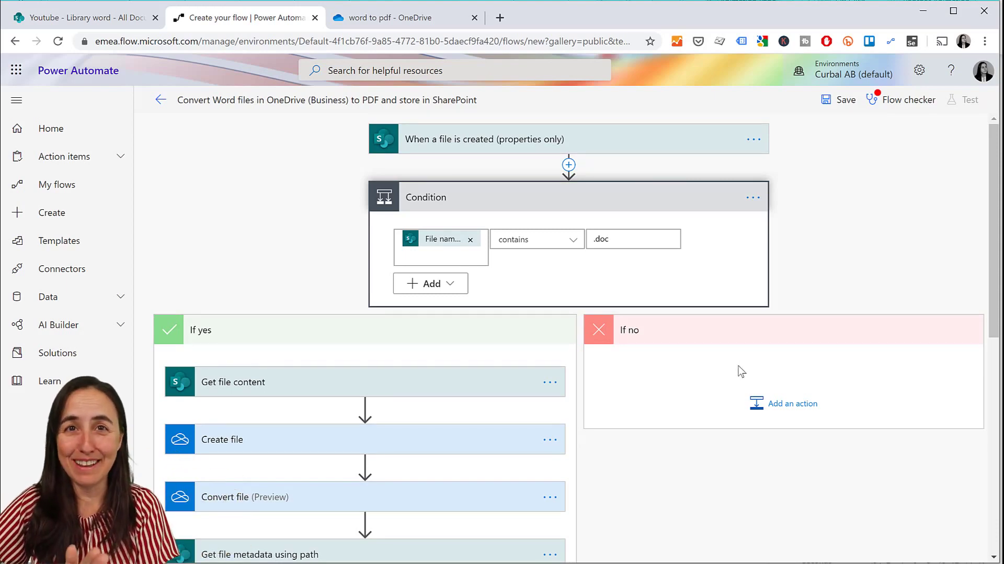
scroll(744, 358, down, 6)
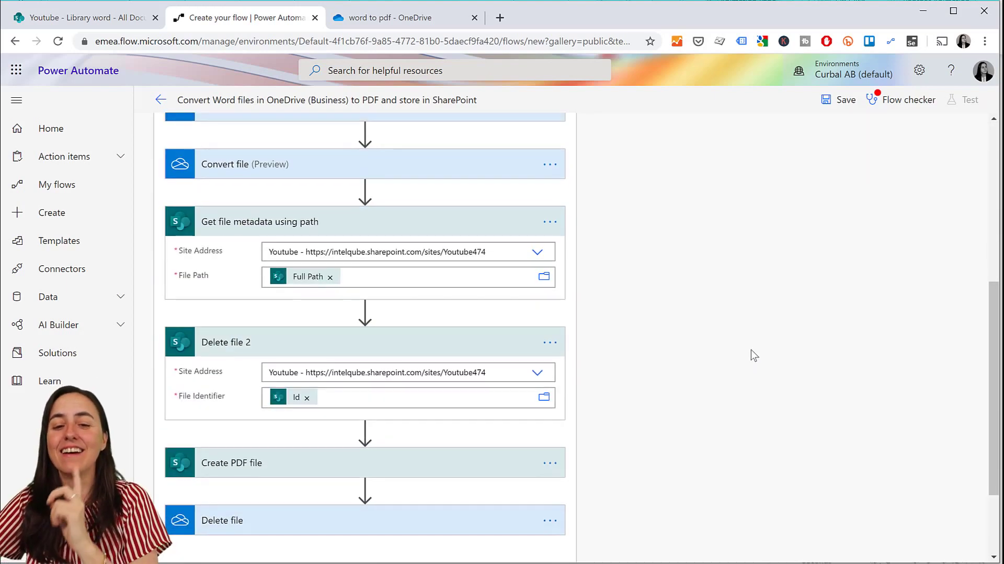
scroll(752, 354, up, 6)
scroll(573, 324, up, 1)
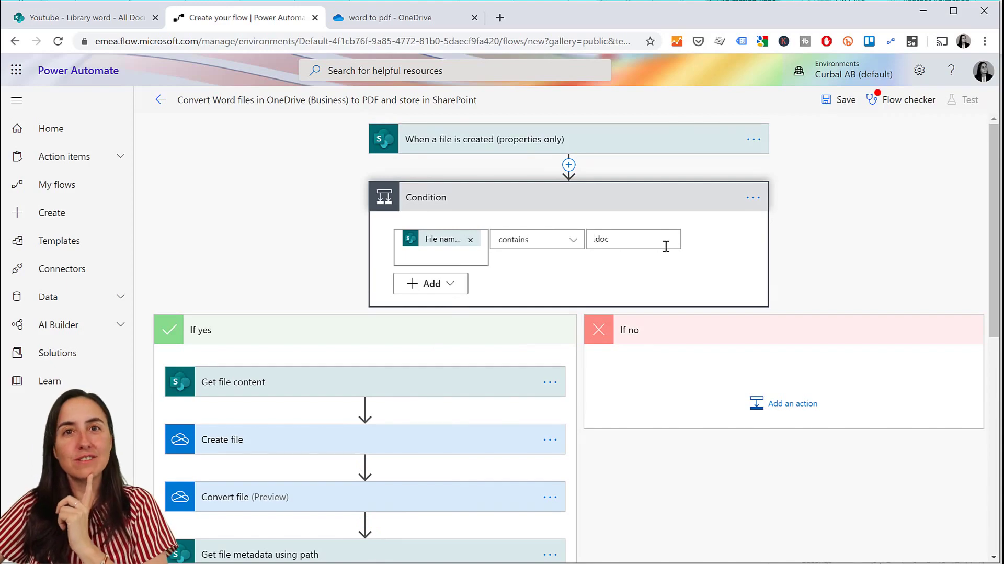
scroll(651, 264, down, 8)
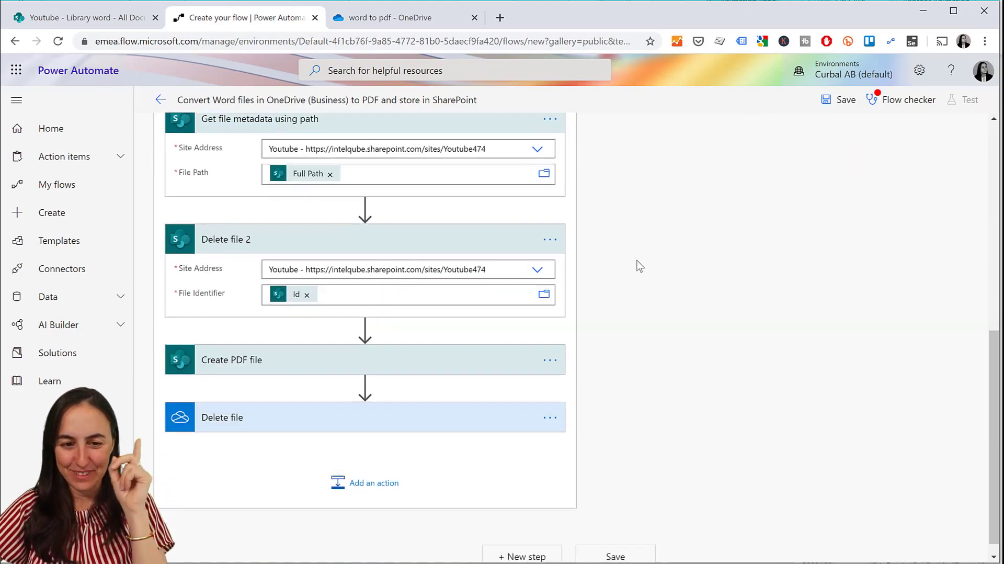
Step: Open the Create PDF file action and set its site address to the Youtube SharePoint site
click(342, 352)
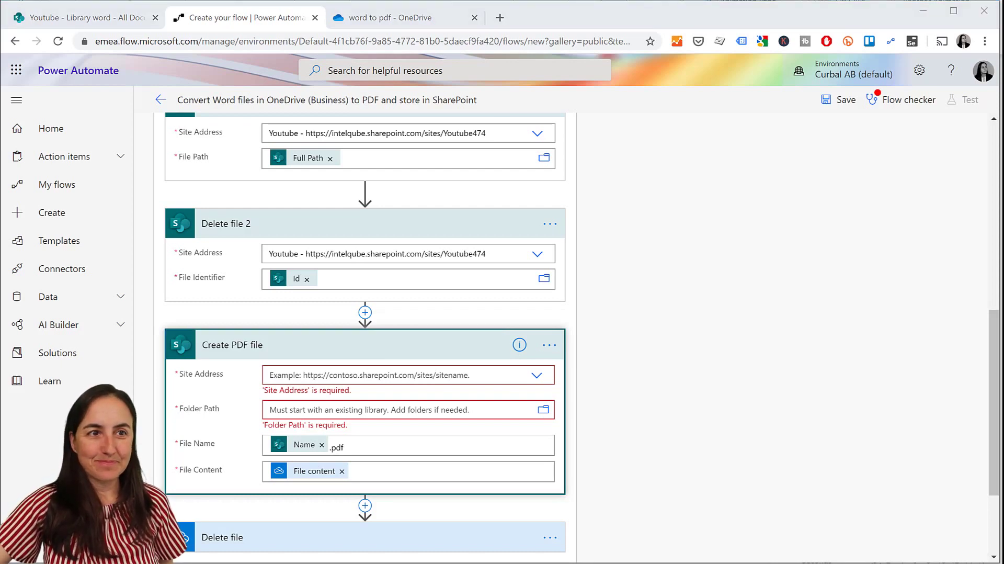
scroll(331, 507, down, 3)
scroll(331, 504, up, 9)
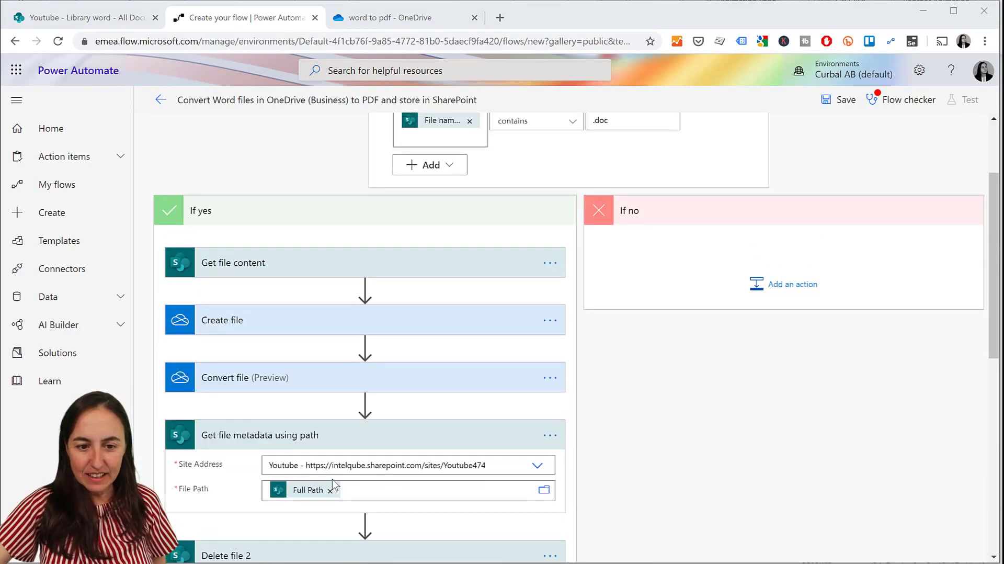
scroll(285, 387, down, 9)
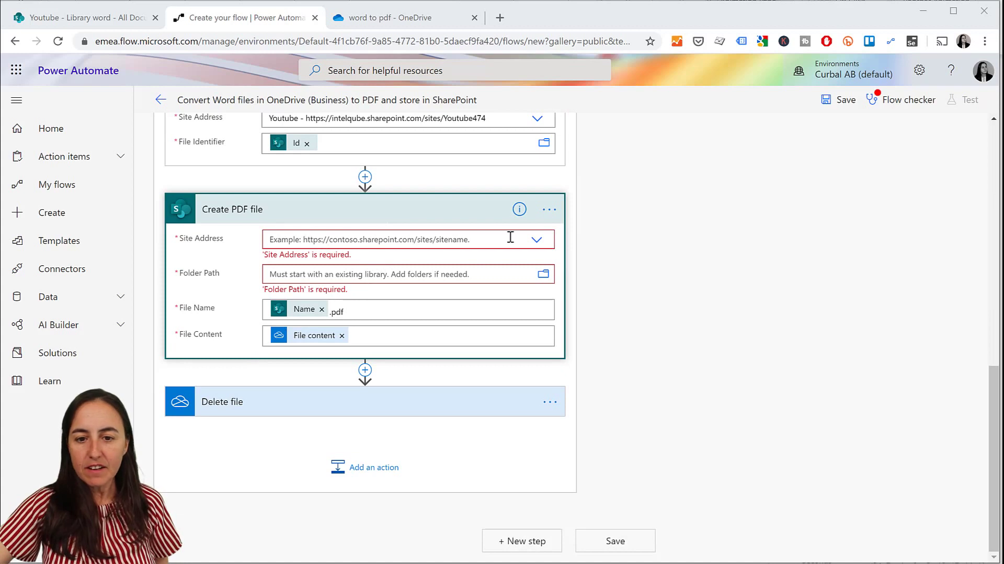
click(536, 239)
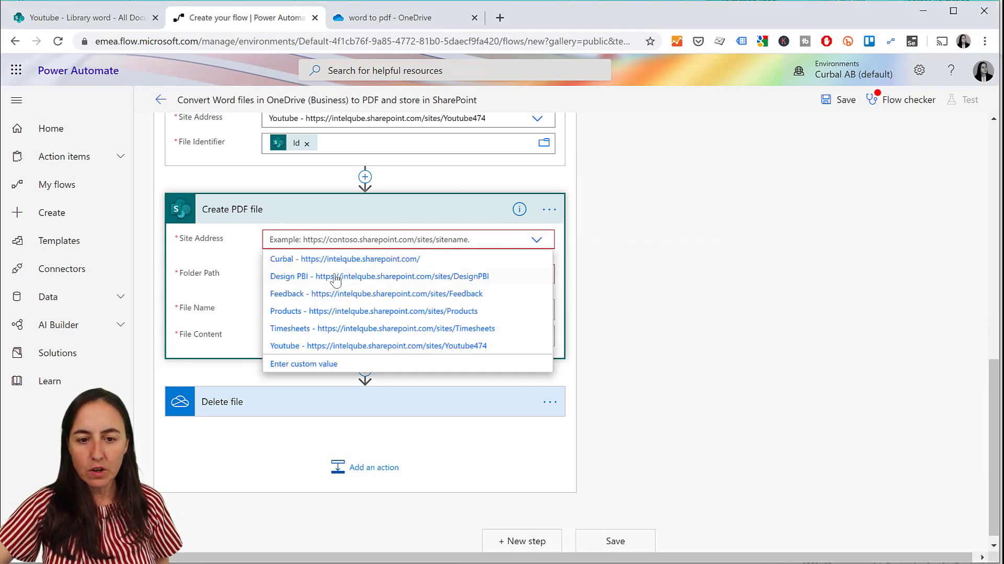
click(307, 346)
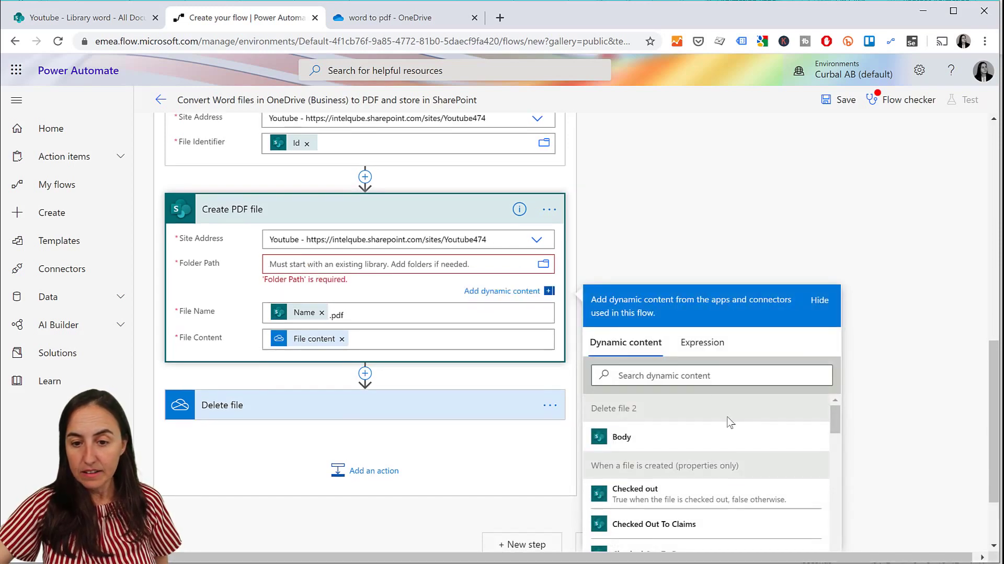
Step: Set the Create PDF file action's folder path to the trigger's dynamic value "Folder path", searching for "folder"
click(673, 372)
text(folder)
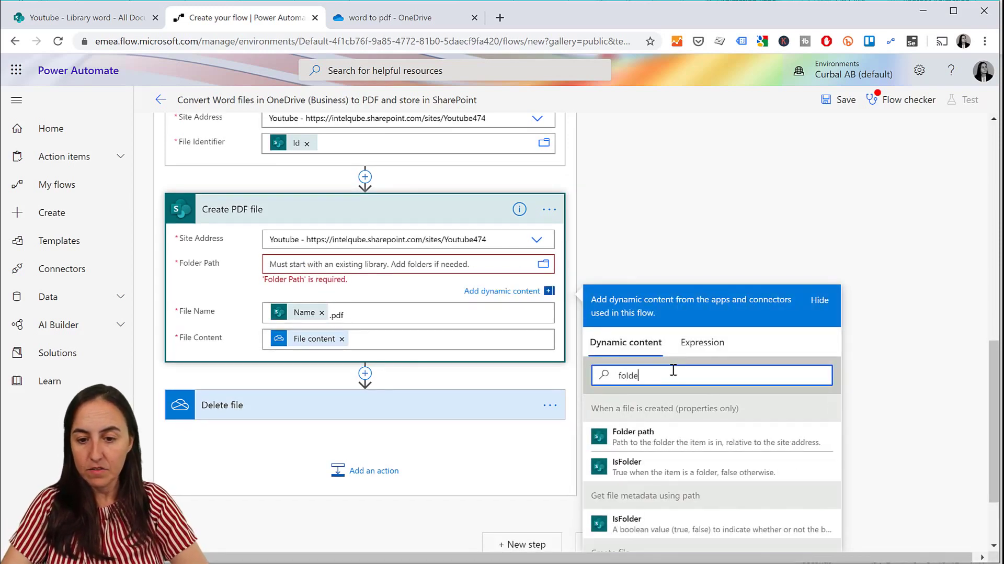
click(649, 439)
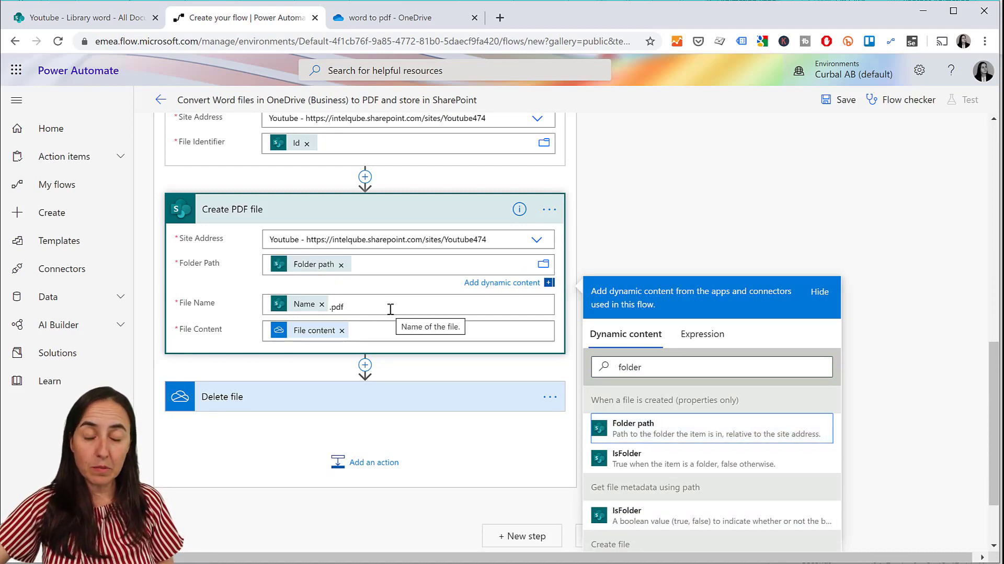
Step: Check the Create PDF file action's file content and the OneDrive Delete file action's file setting
click(390, 333)
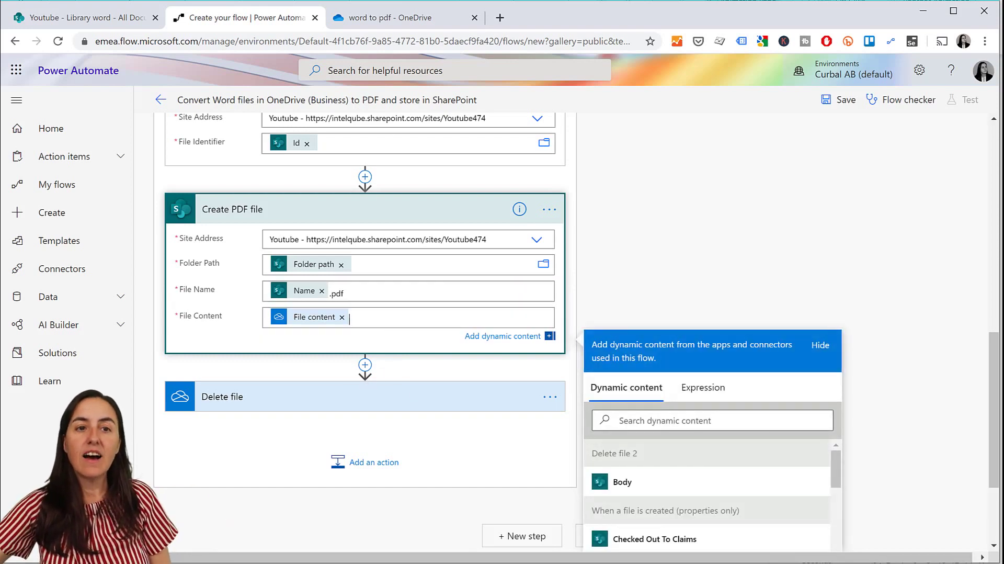
click(374, 396)
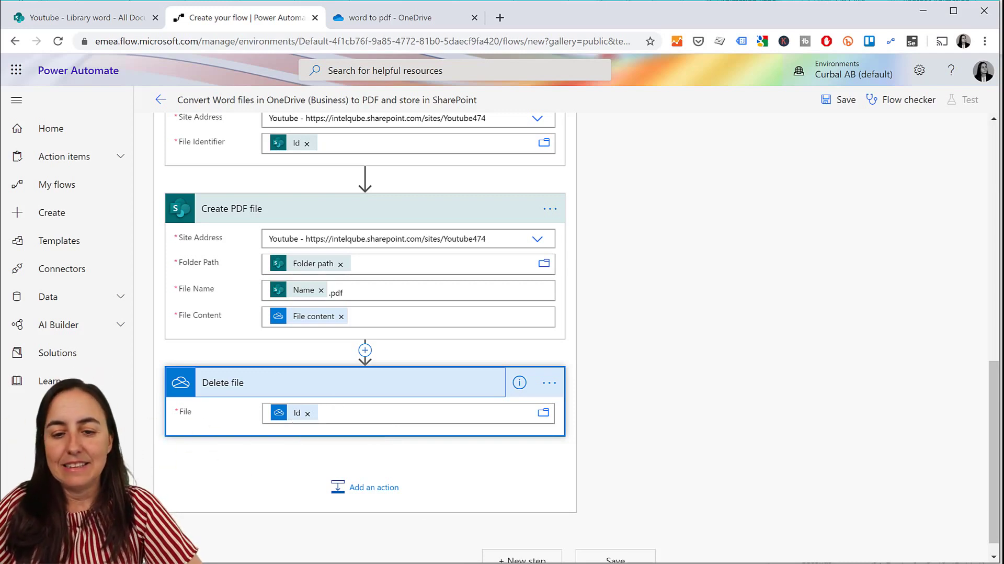
scroll(816, 188, up, 15)
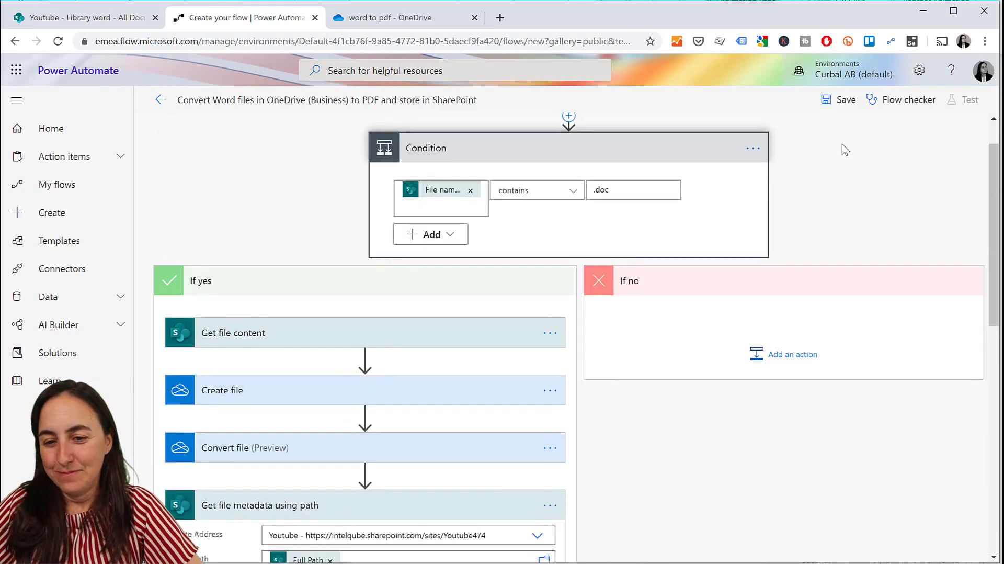
Step: Save the flow, dismiss the SharePoint site address tip, and save once more
click(840, 103)
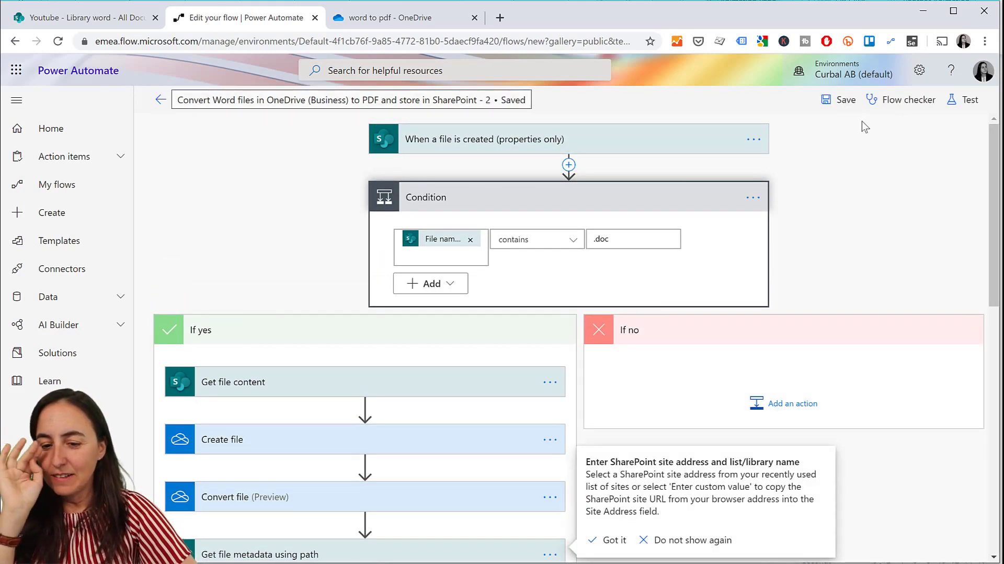
click(609, 540)
scroll(840, 401, down, 6)
scroll(848, 369, up, 6)
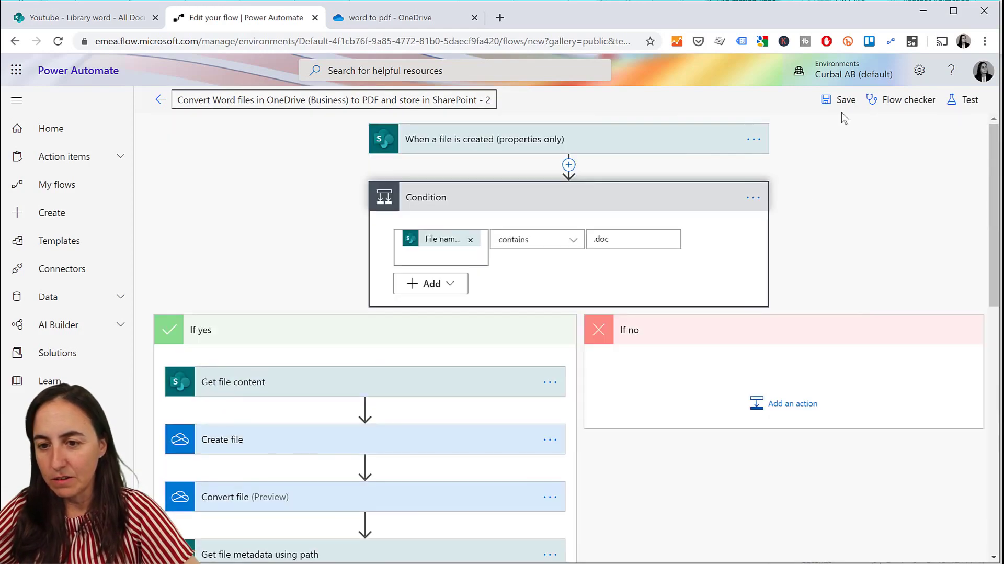
click(840, 100)
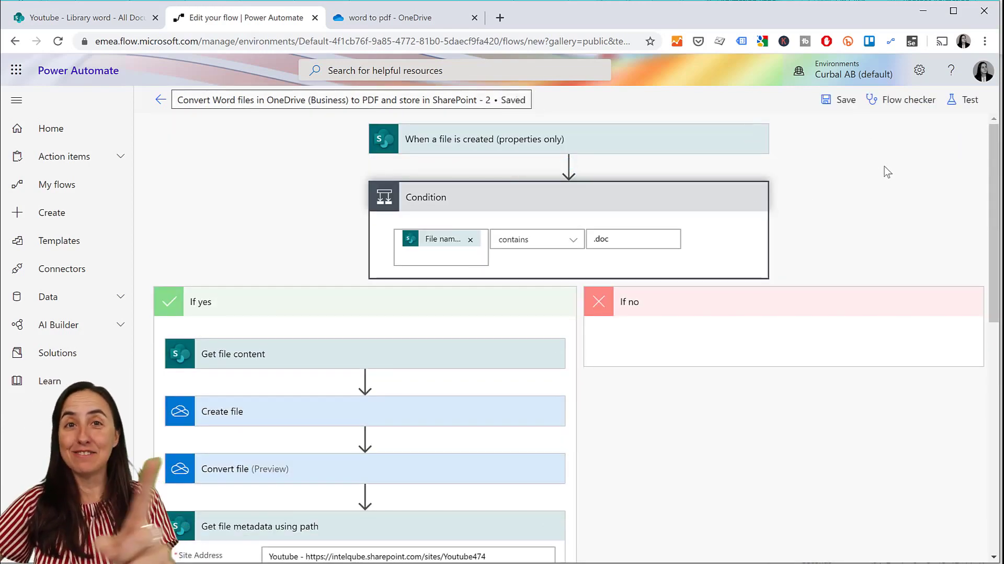
Step: Start a test of the flow and trigger it by uploading "36 Month .docx" to the SharePoint library "Library word"
click(968, 105)
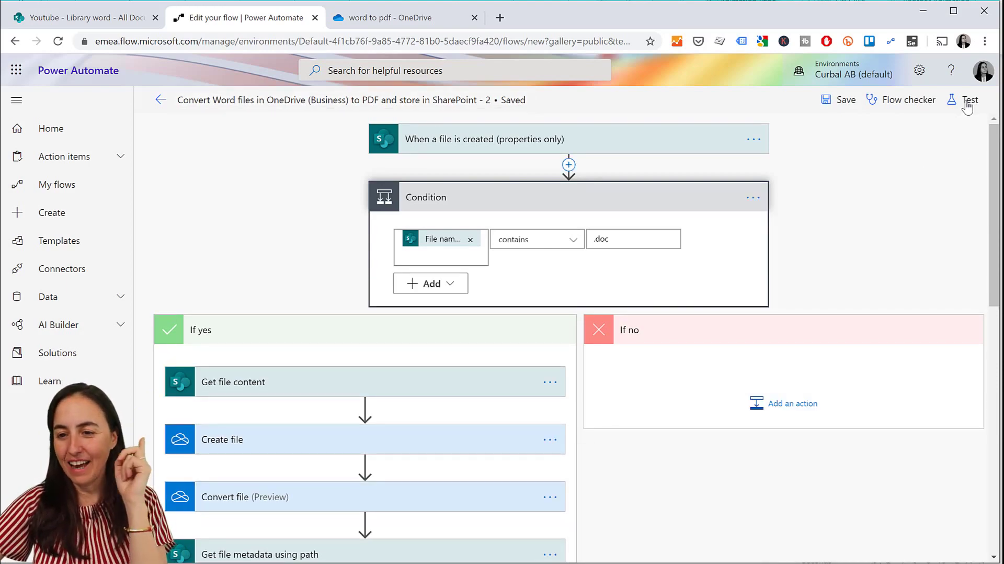
click(790, 131)
click(831, 187)
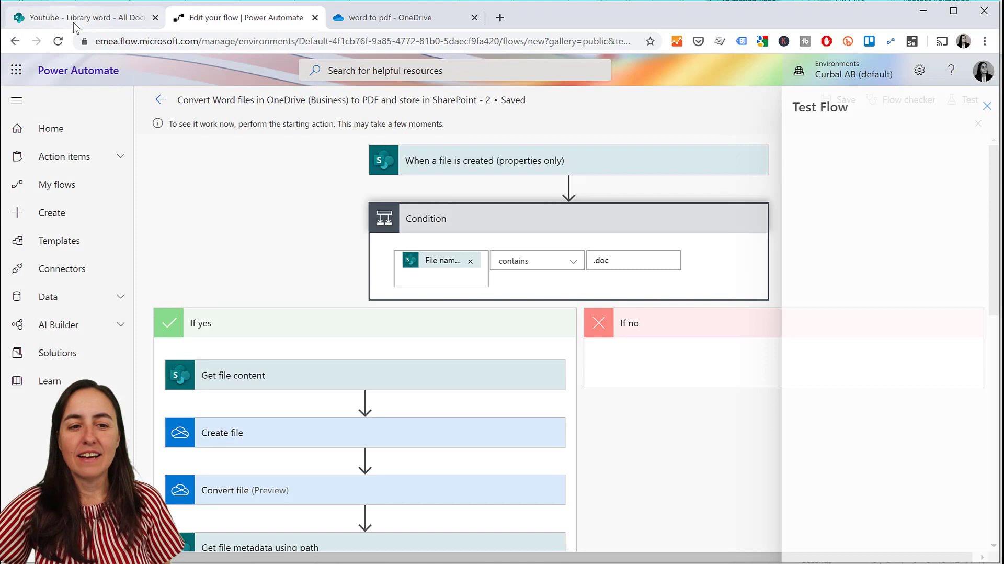
click(75, 24)
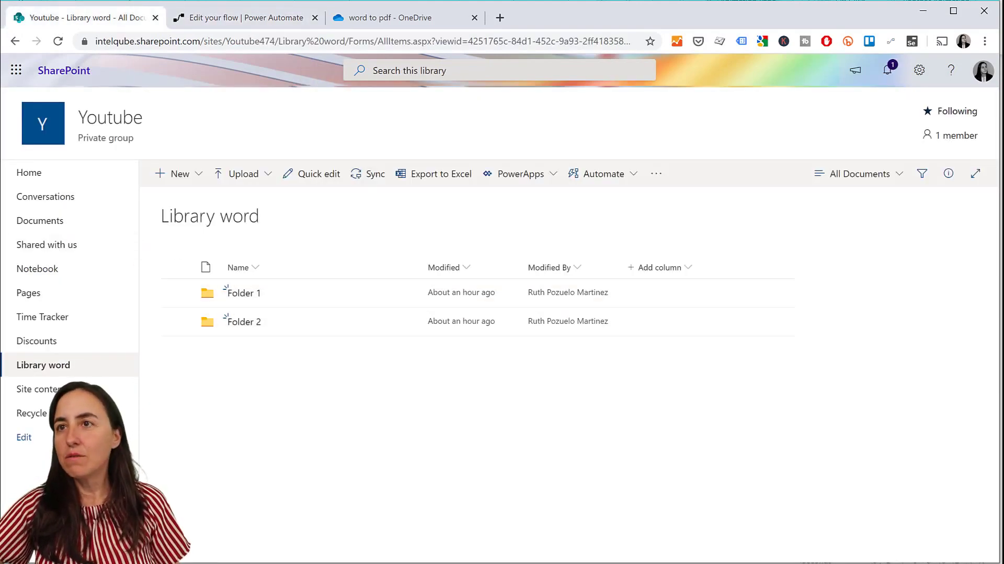
drag(3, 387, 321, 375)
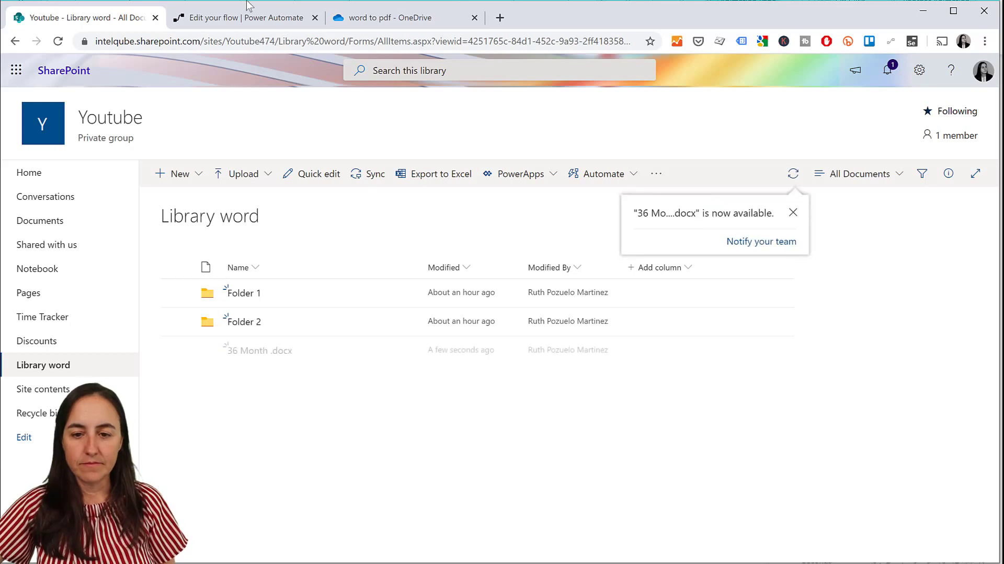
Step: Check the flow's test run in Power Automate, the files in "Library word", and the OneDrive folder "word to pdf"
click(229, 19)
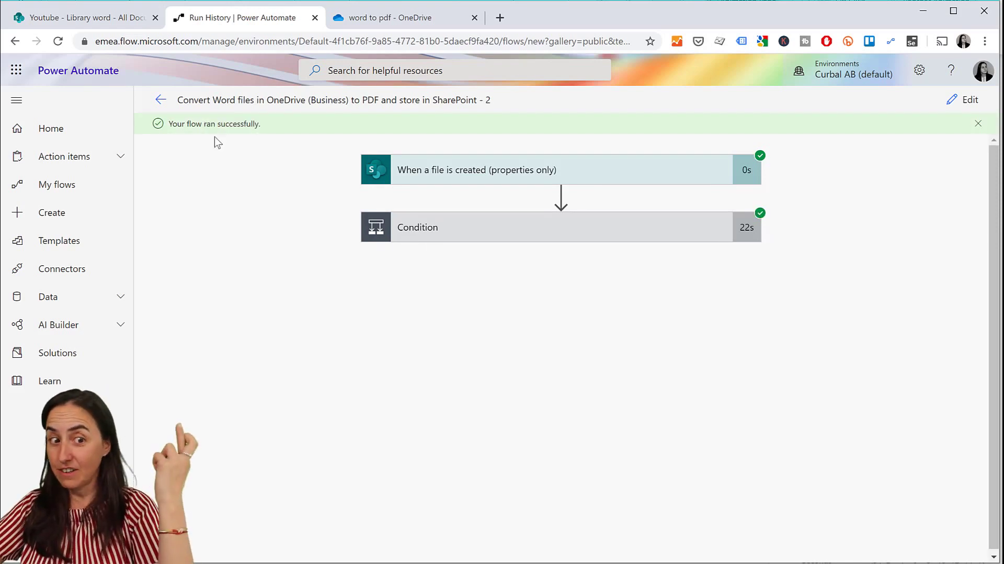
click(80, 23)
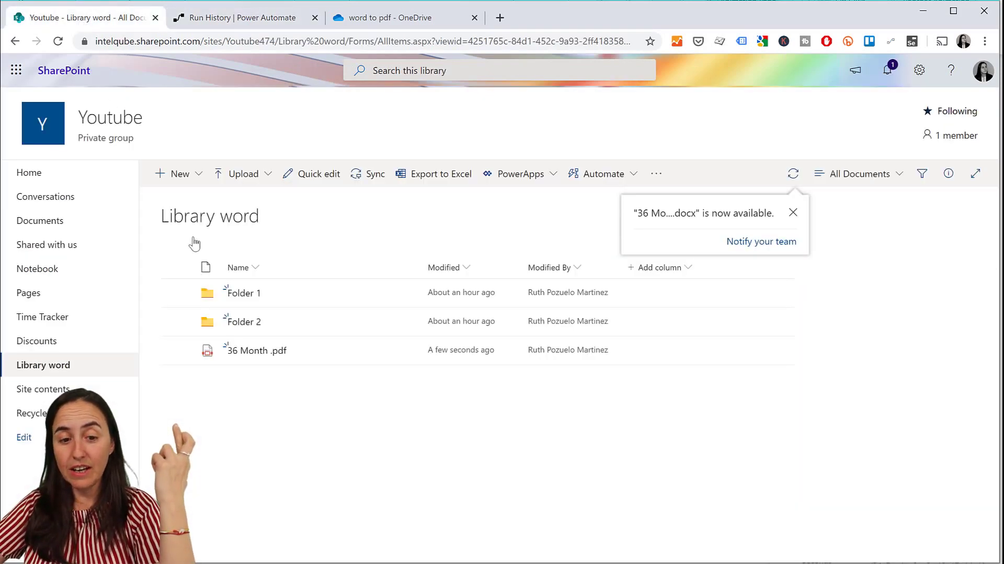
mouse_move(271, 354)
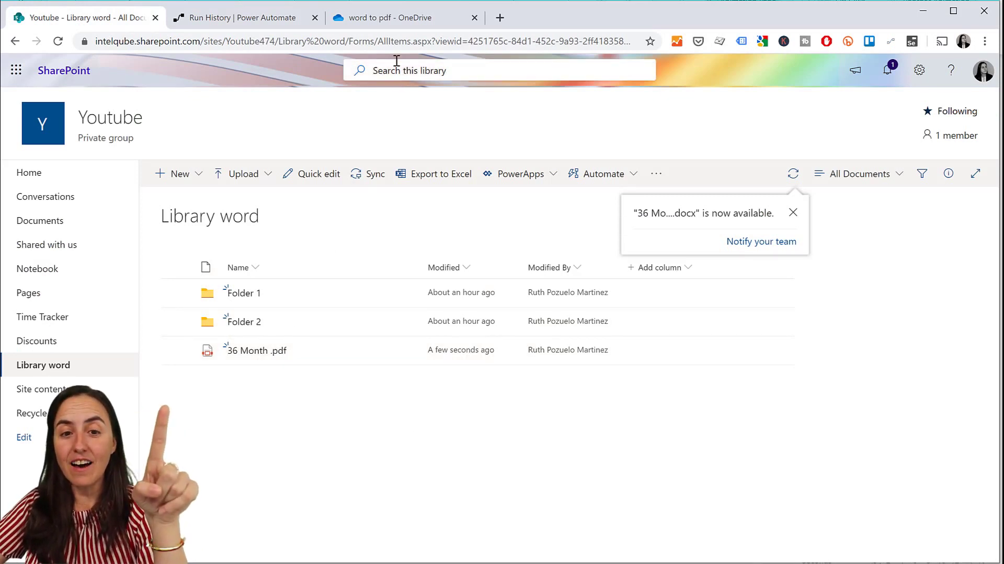
click(393, 21)
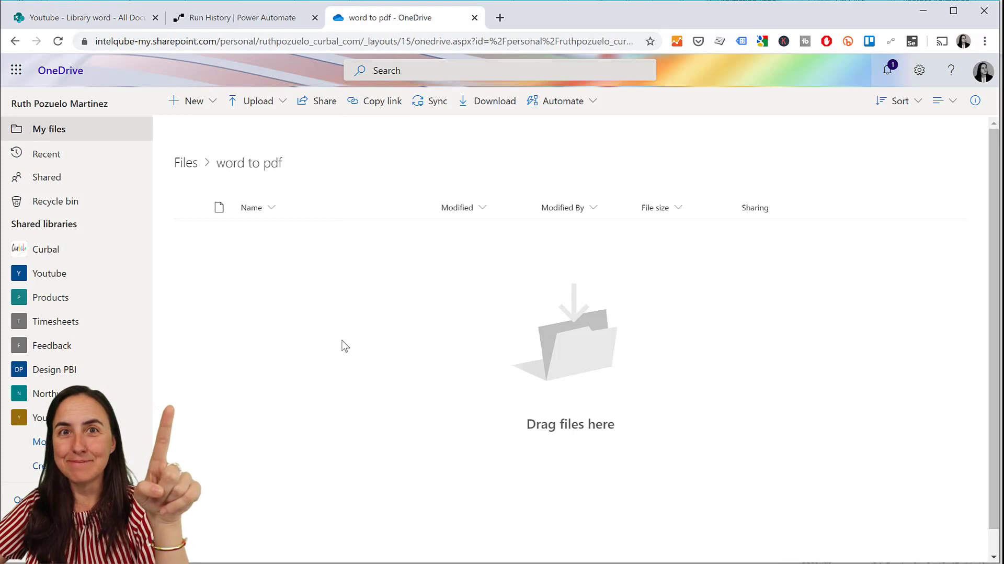
Step: Switch back to the SharePoint library "Library word" and open Folder 1
click(103, 23)
click(246, 293)
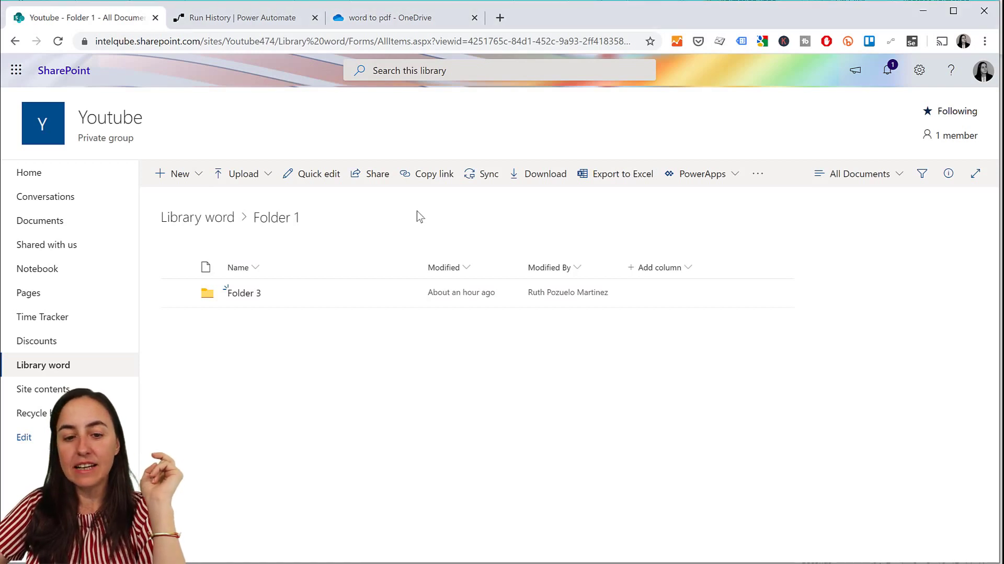
drag(416, 218, 781, 34)
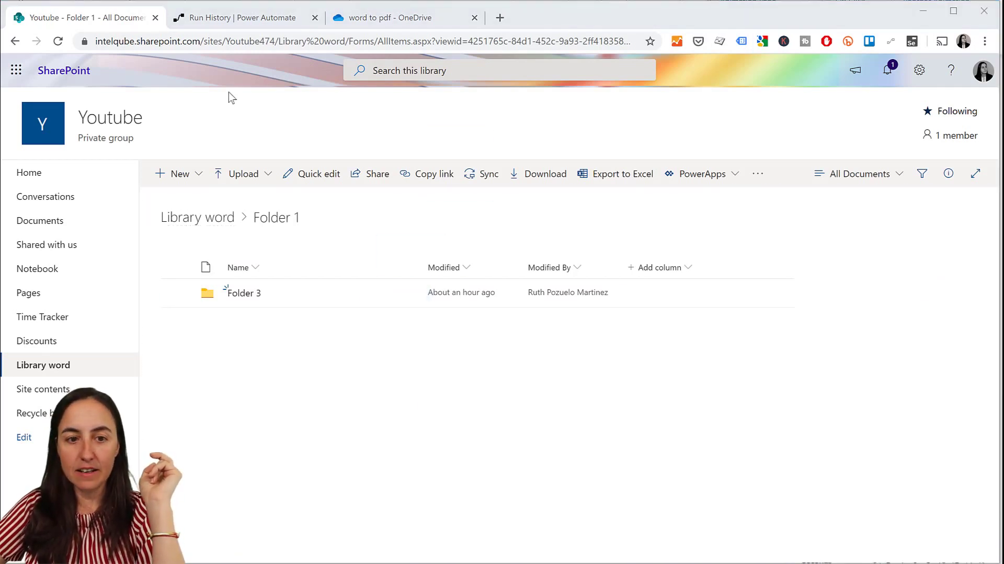
Step: Reopen the flow for editing, start a test with "I'll perform the trigger action", and trigger it by uploading "36 Month .docx" to Folder 1
click(246, 17)
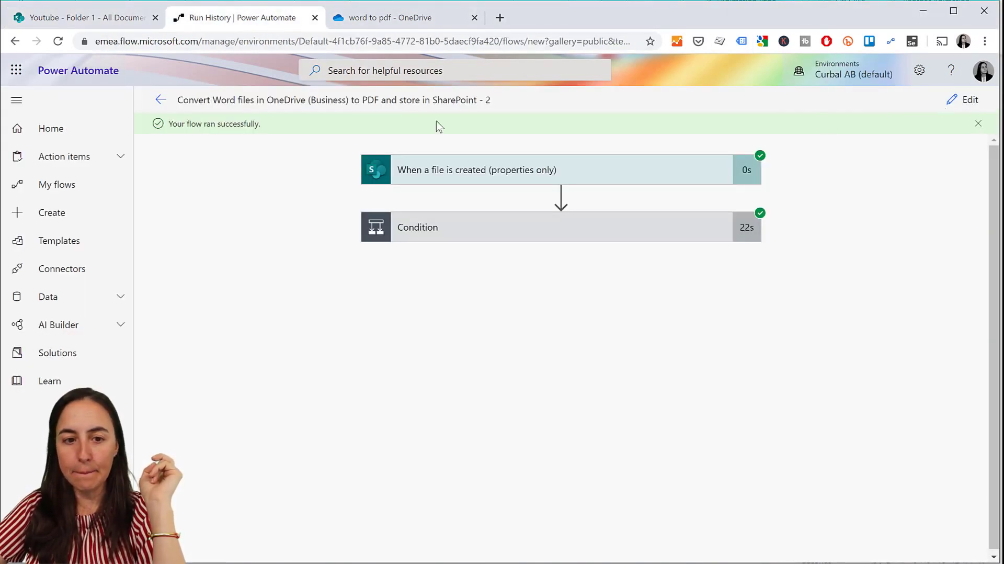
click(161, 99)
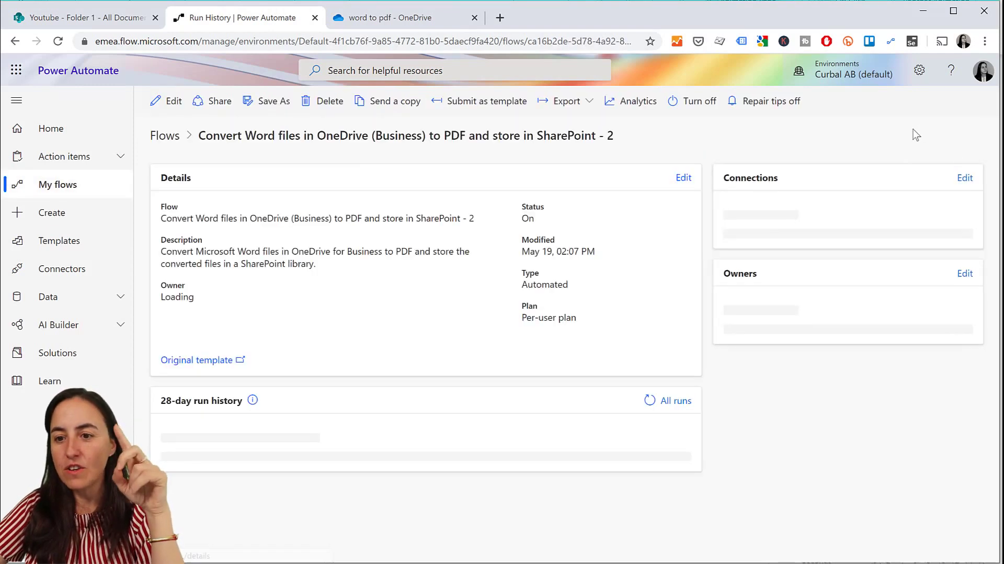
click(162, 103)
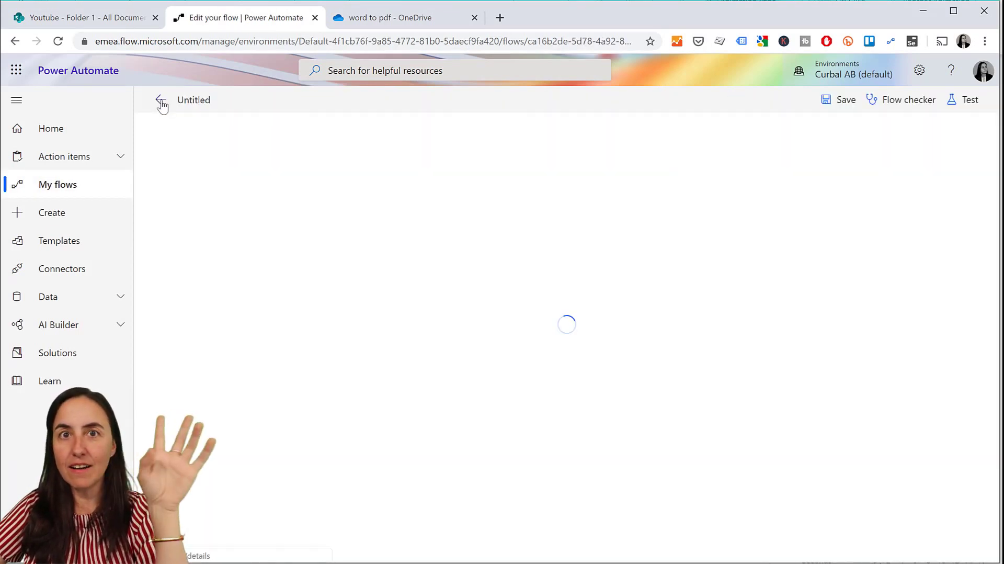
click(964, 100)
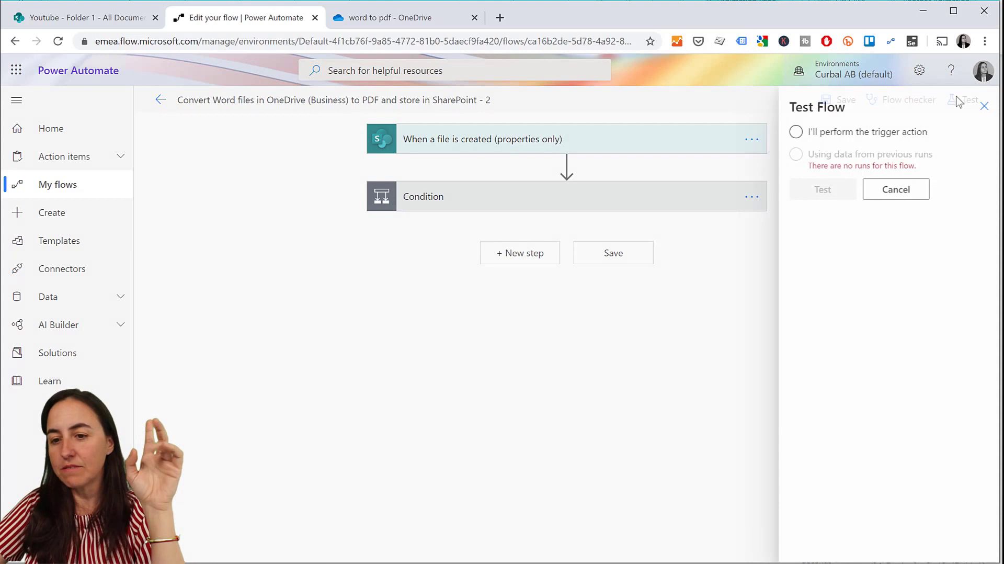
click(832, 135)
click(822, 189)
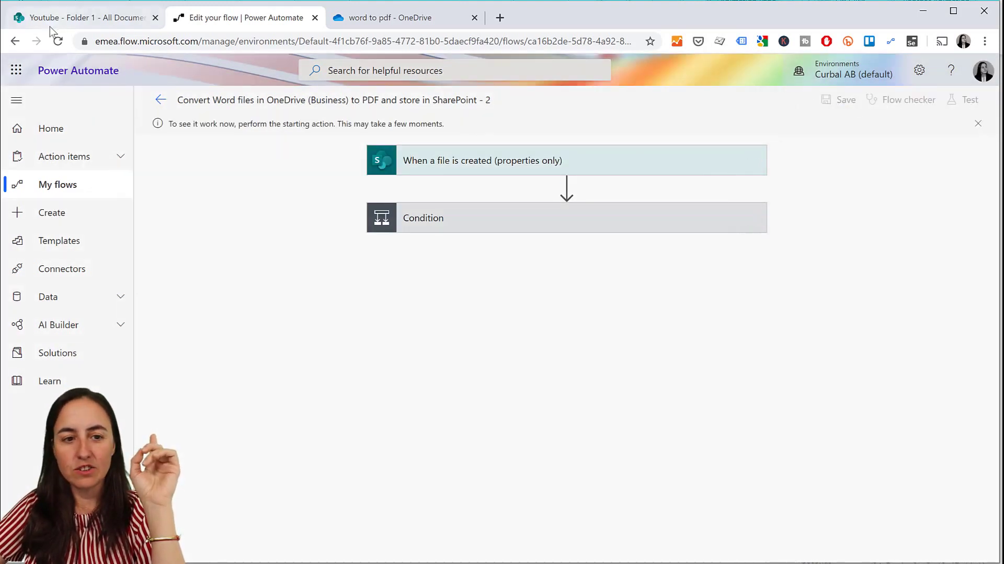
click(63, 20)
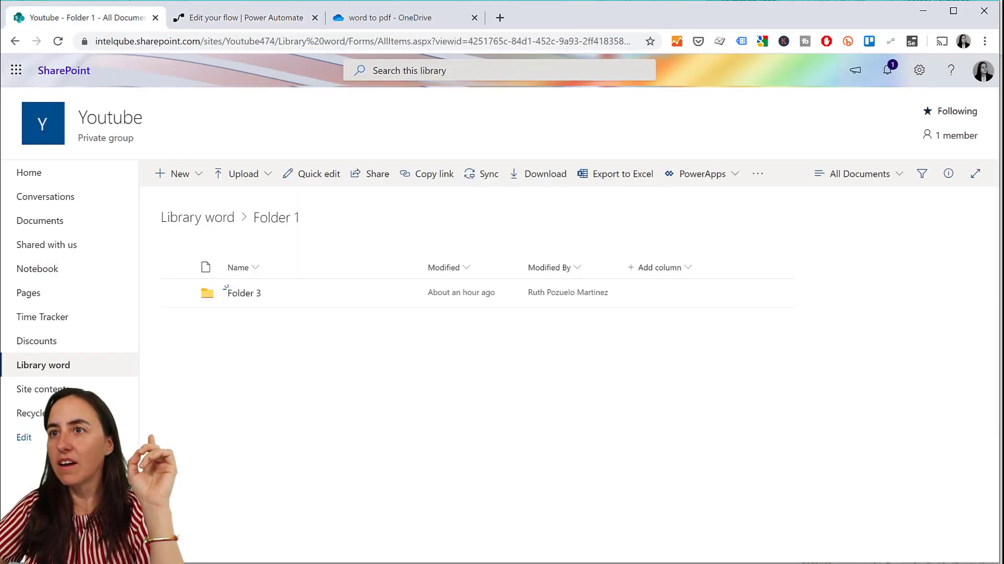
drag(521, 21, 308, 379)
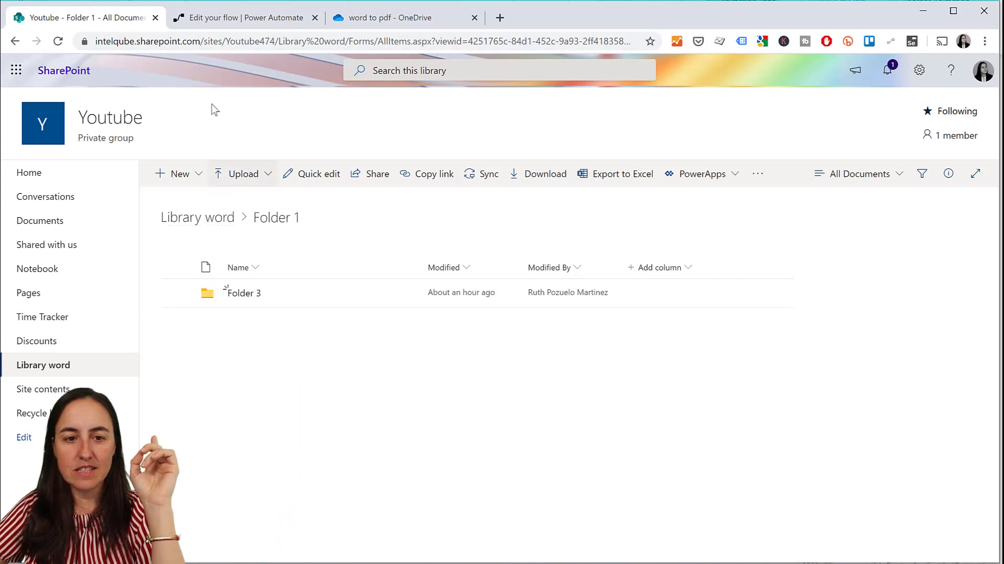
Step: Check the second test run, the refreshed contents of Folder 1 in SharePoint, and the OneDrive folder "word to pdf"
click(233, 20)
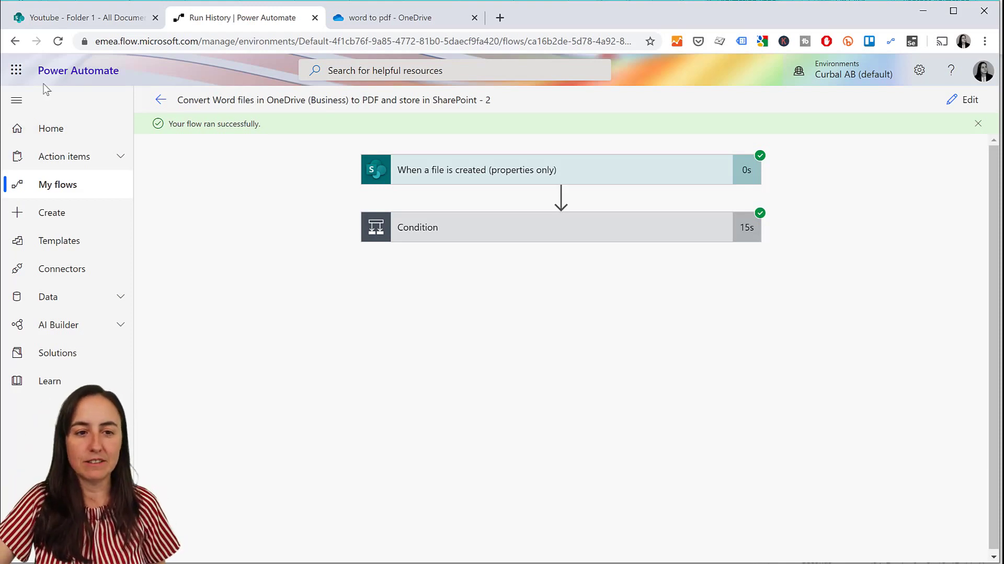
click(105, 18)
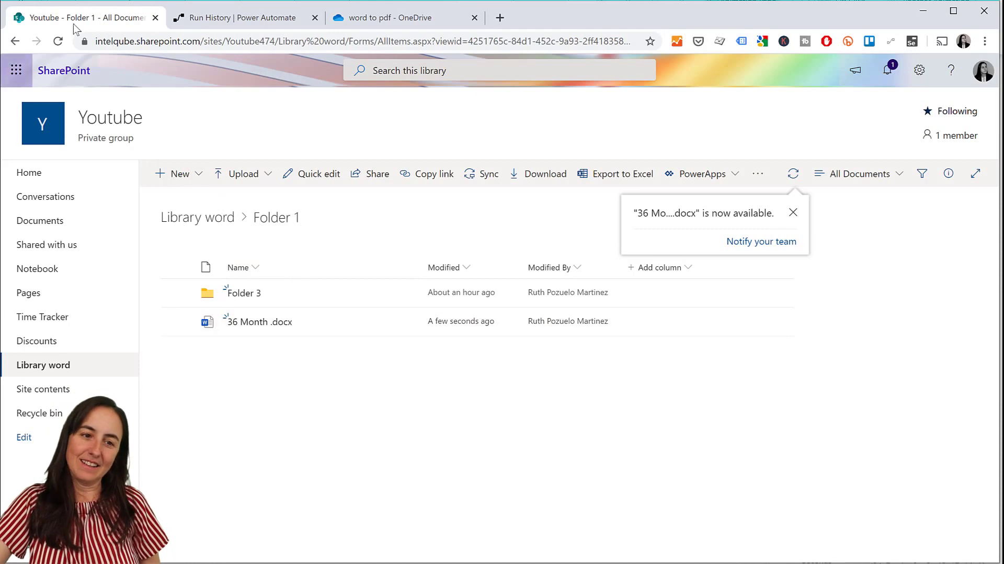
click(58, 41)
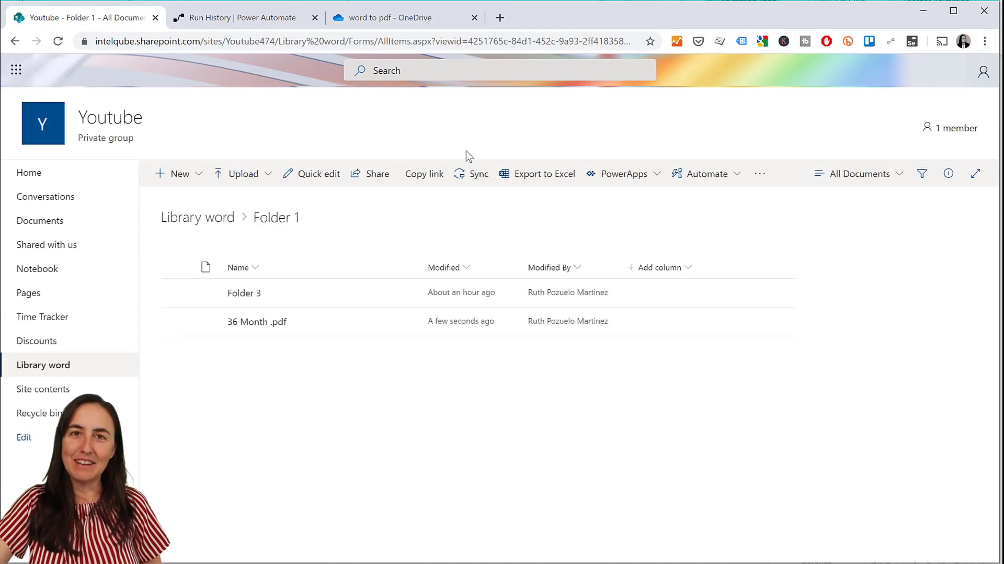
click(393, 18)
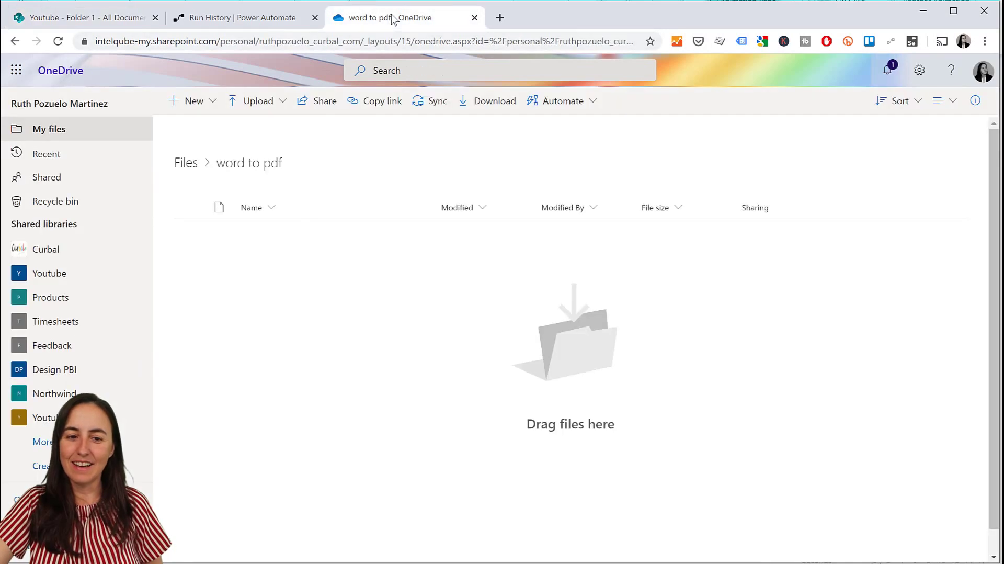